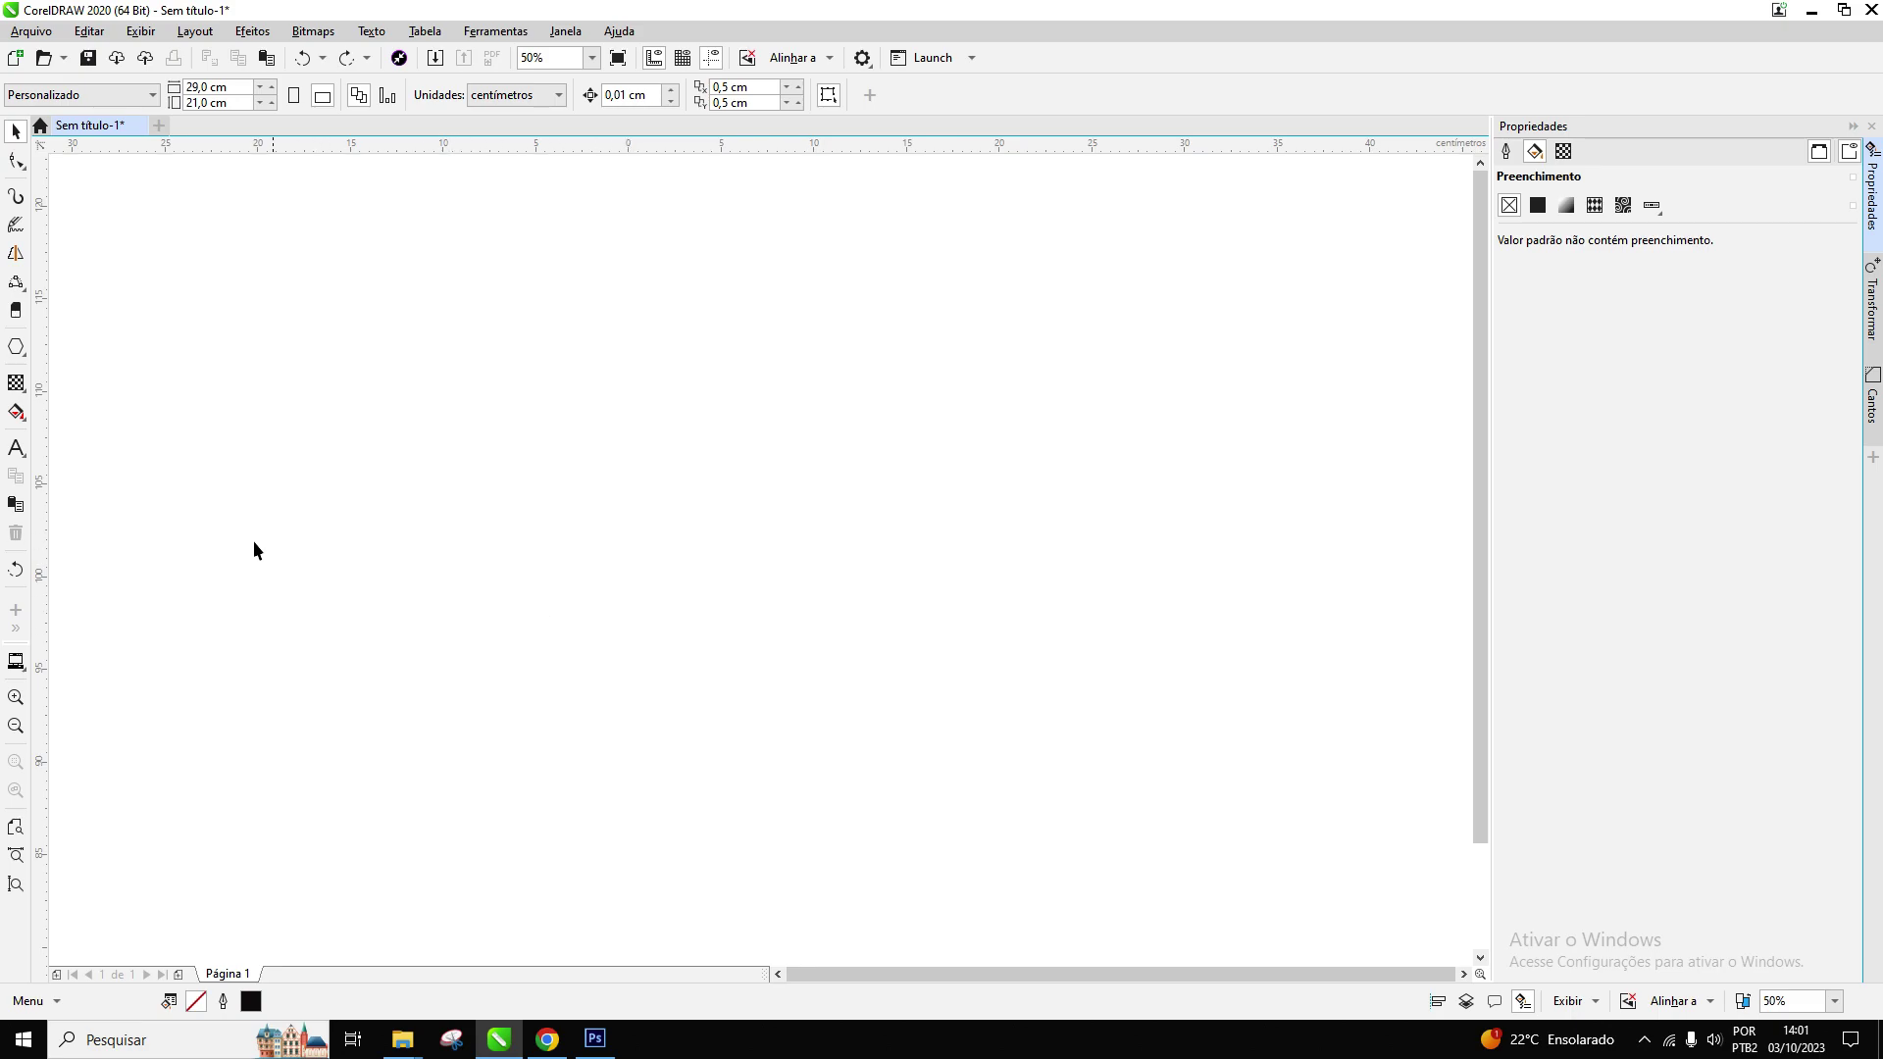
{"action": "left_click", "coordinate": [22, 160]}
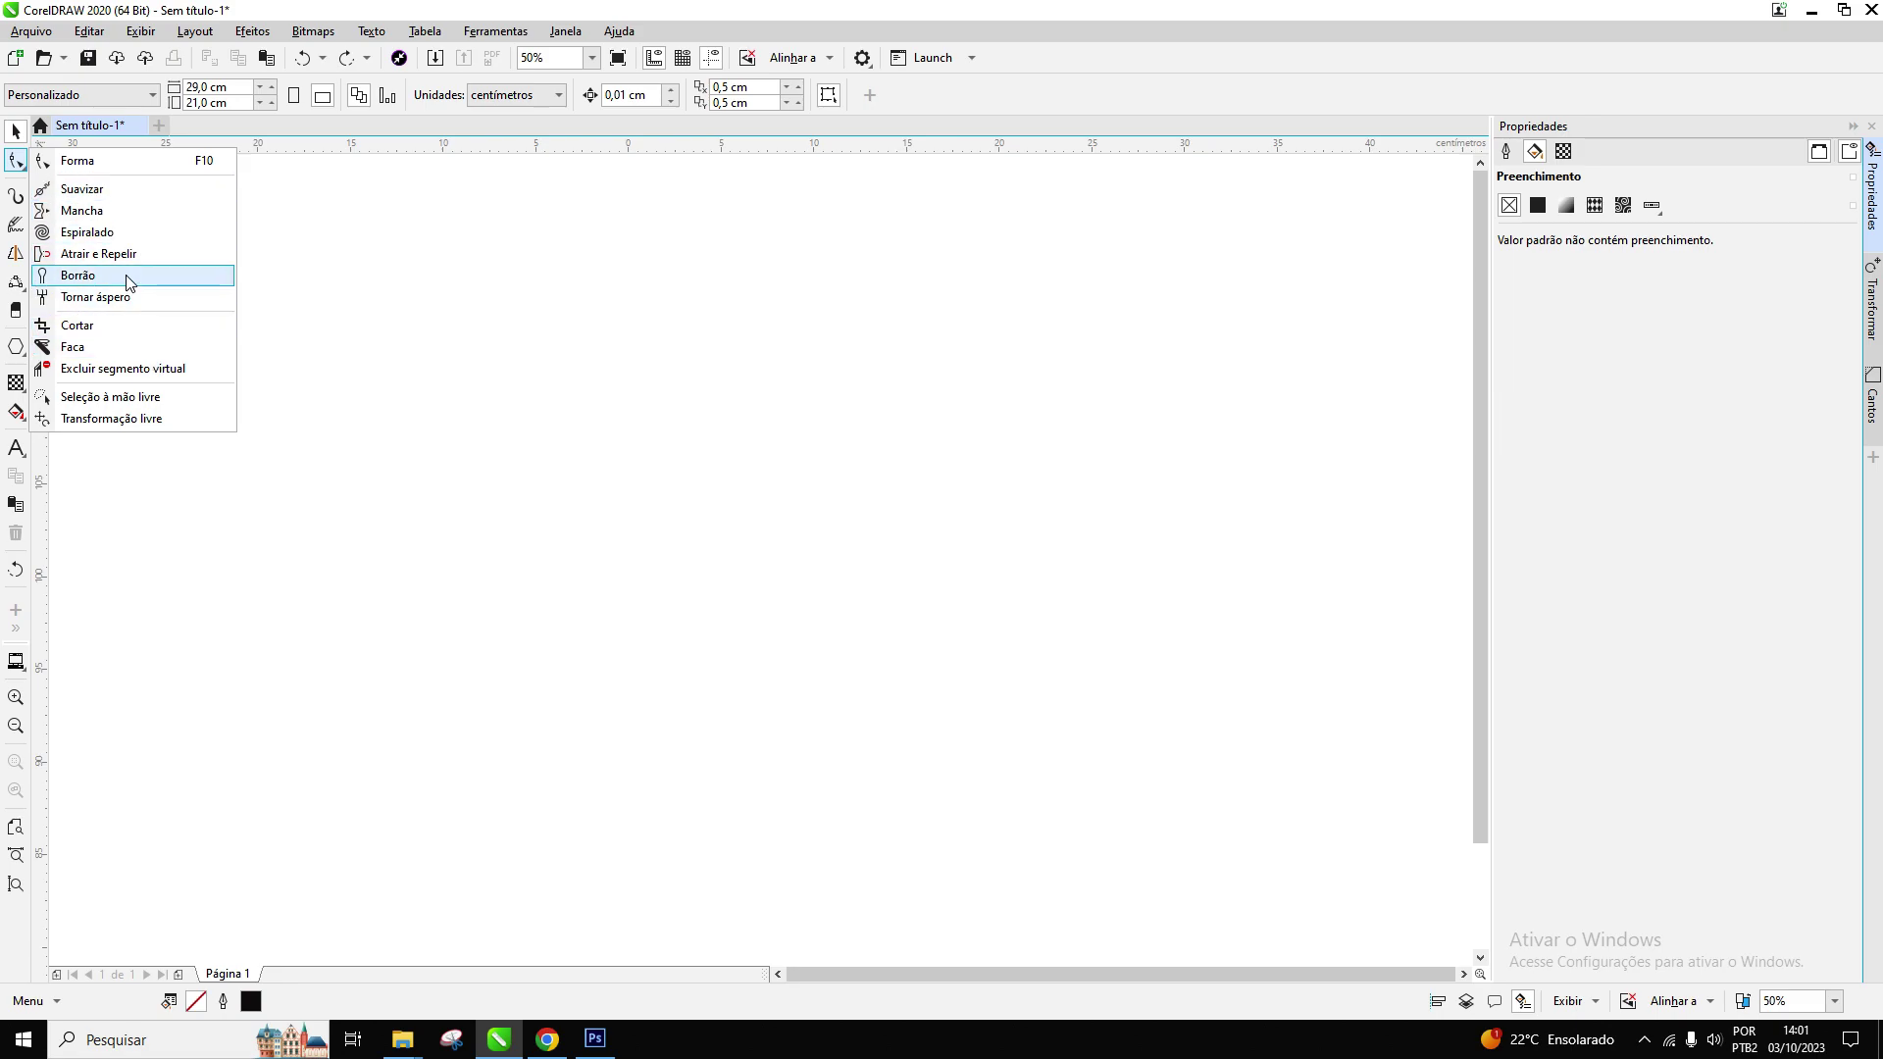
{"action": "left_click", "coordinate": [17, 167]}
{"action": "left_click", "coordinate": [17, 167]}
{"action": "left_click", "coordinate": [16, 167]}
{"action": "left_click", "coordinate": [17, 167]}
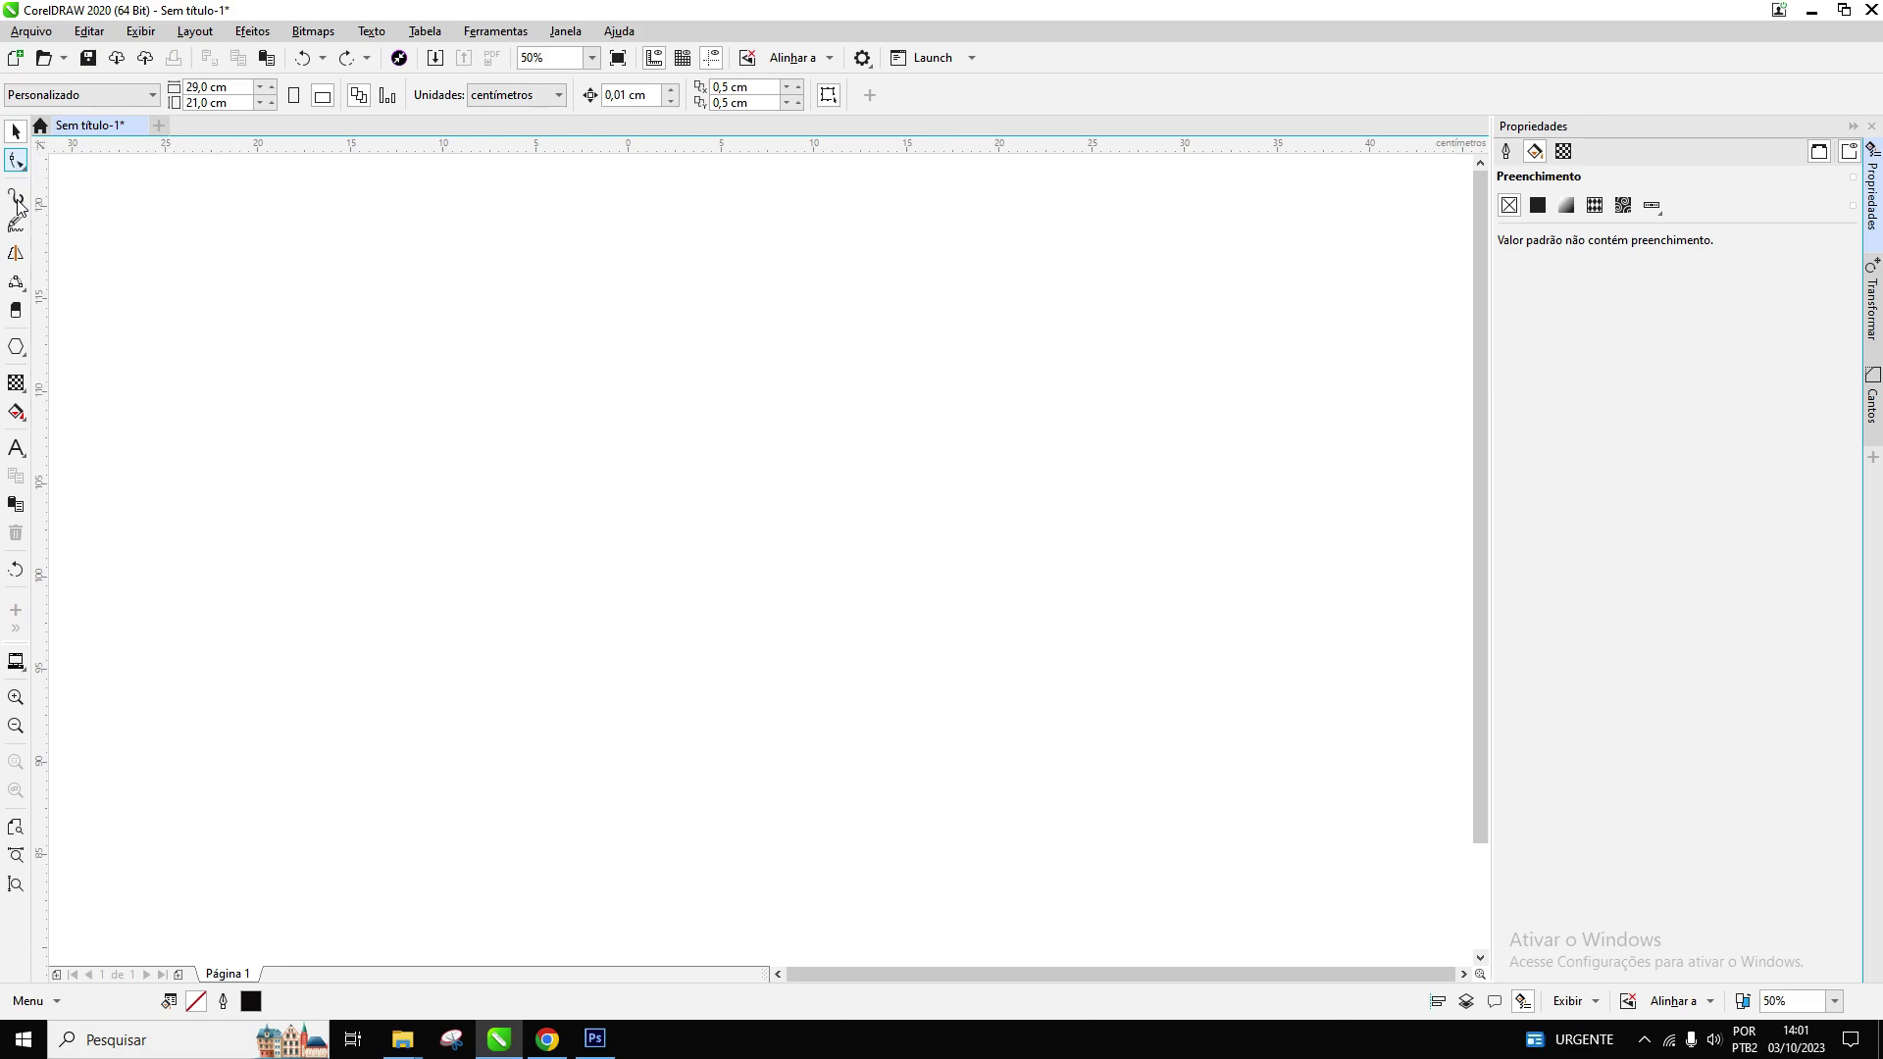
Step: Draw the left half of a heart with the 3-point curve tool, about 11.7 cm wide and 25.9 cm high
{"action": "left_click", "coordinate": [17, 283]}
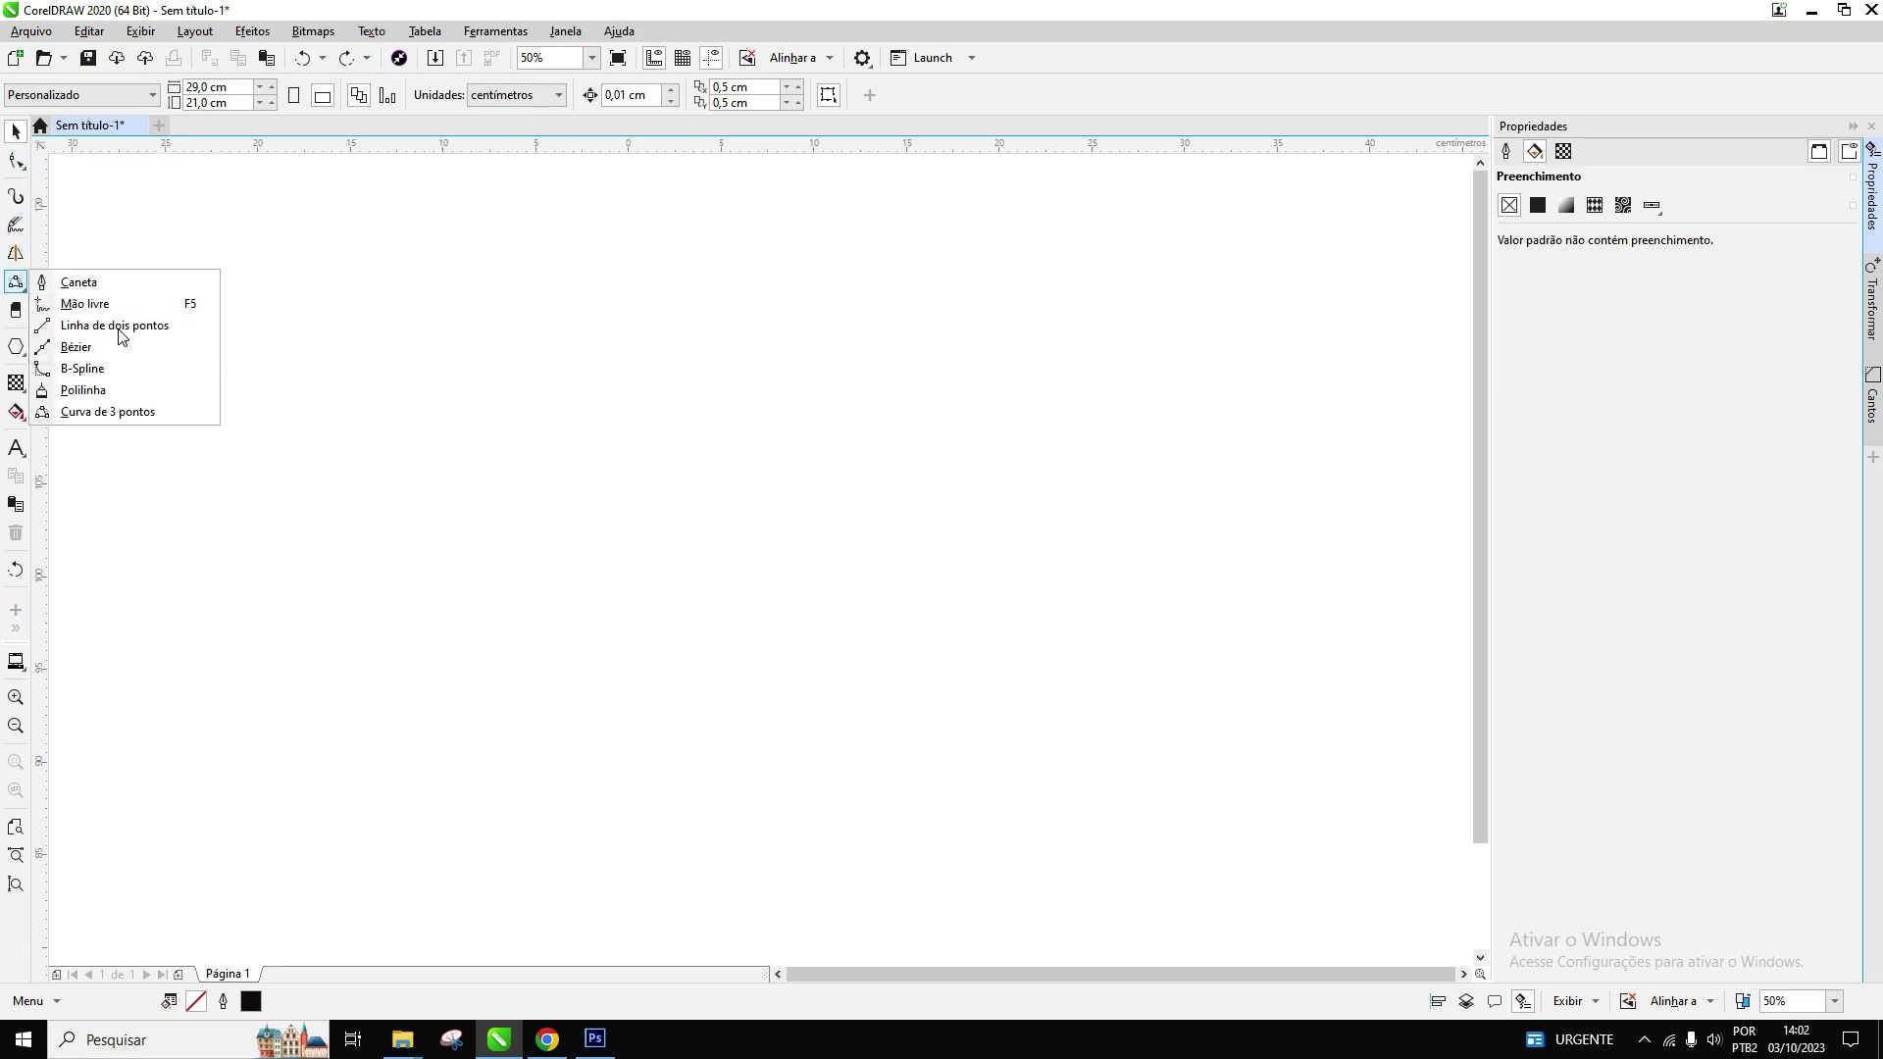
{"action": "left_click", "coordinate": [127, 412]}
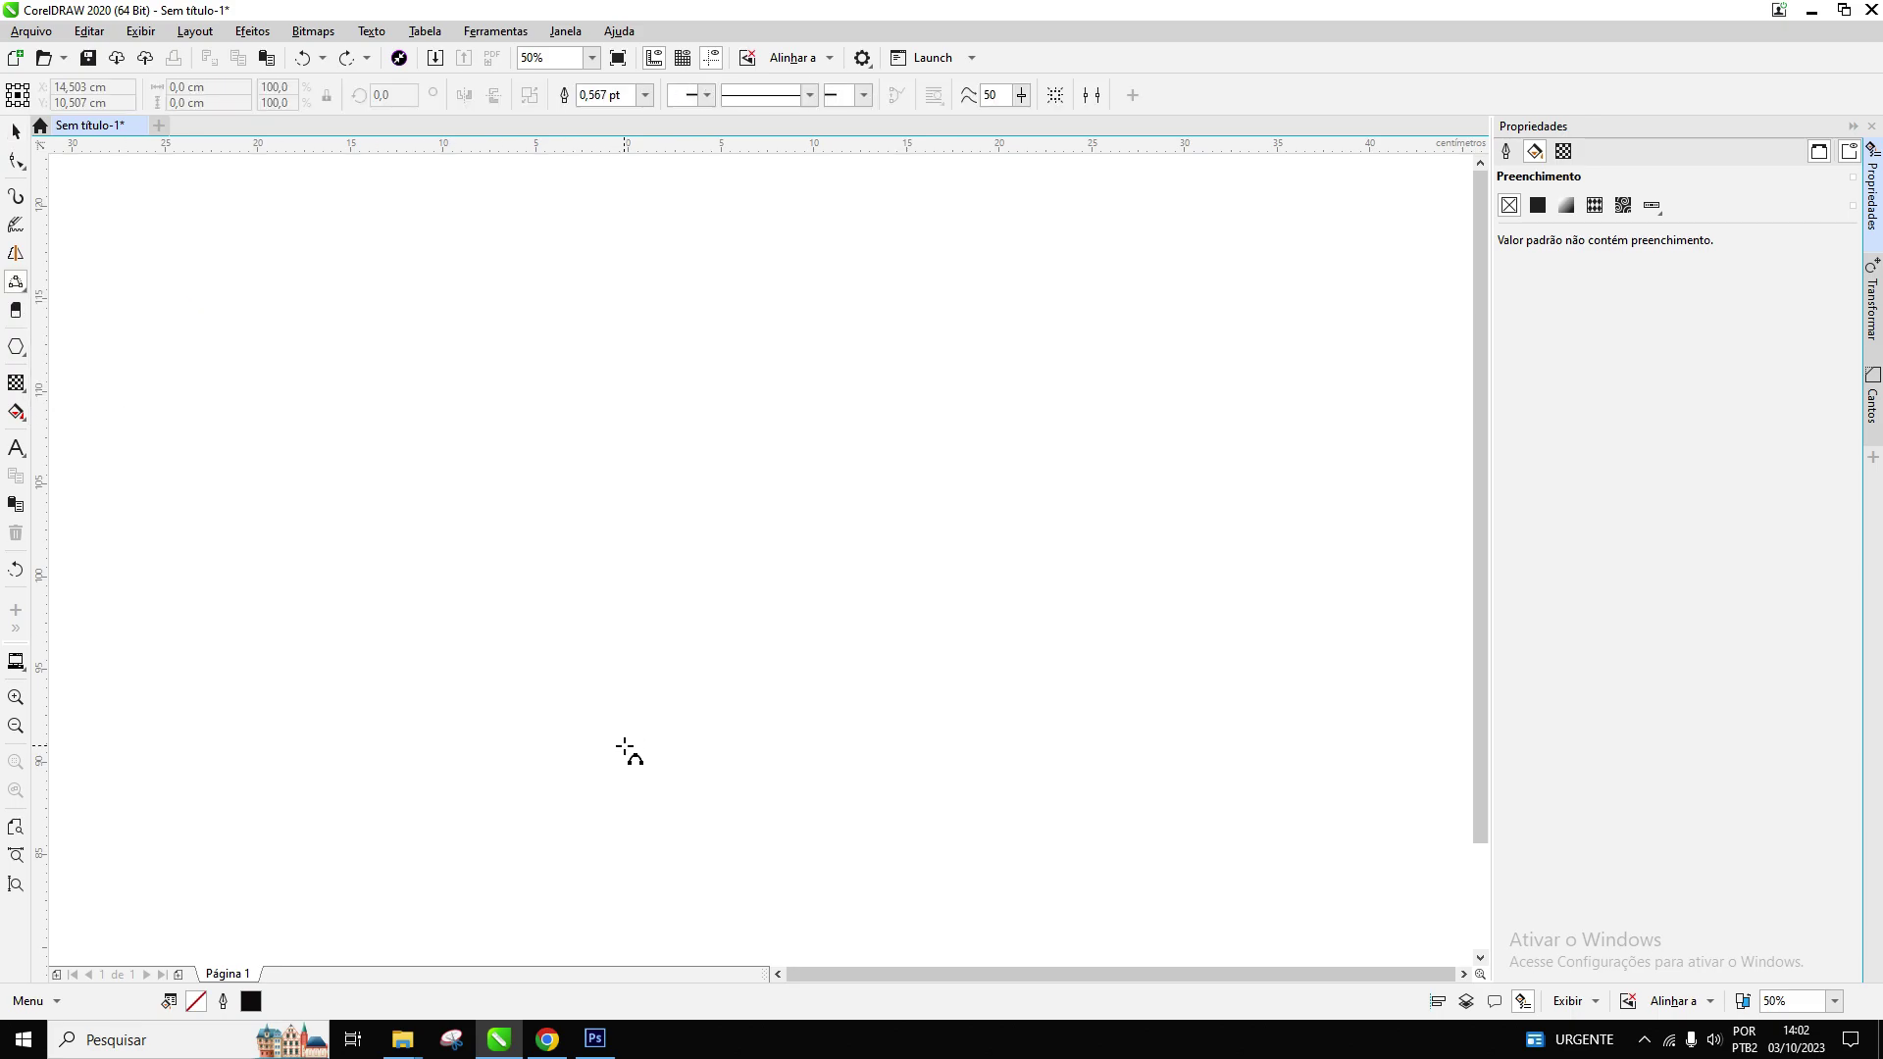
{"action": "left_click_drag", "start_coordinate": [628, 731], "coordinate": [628, 320]}
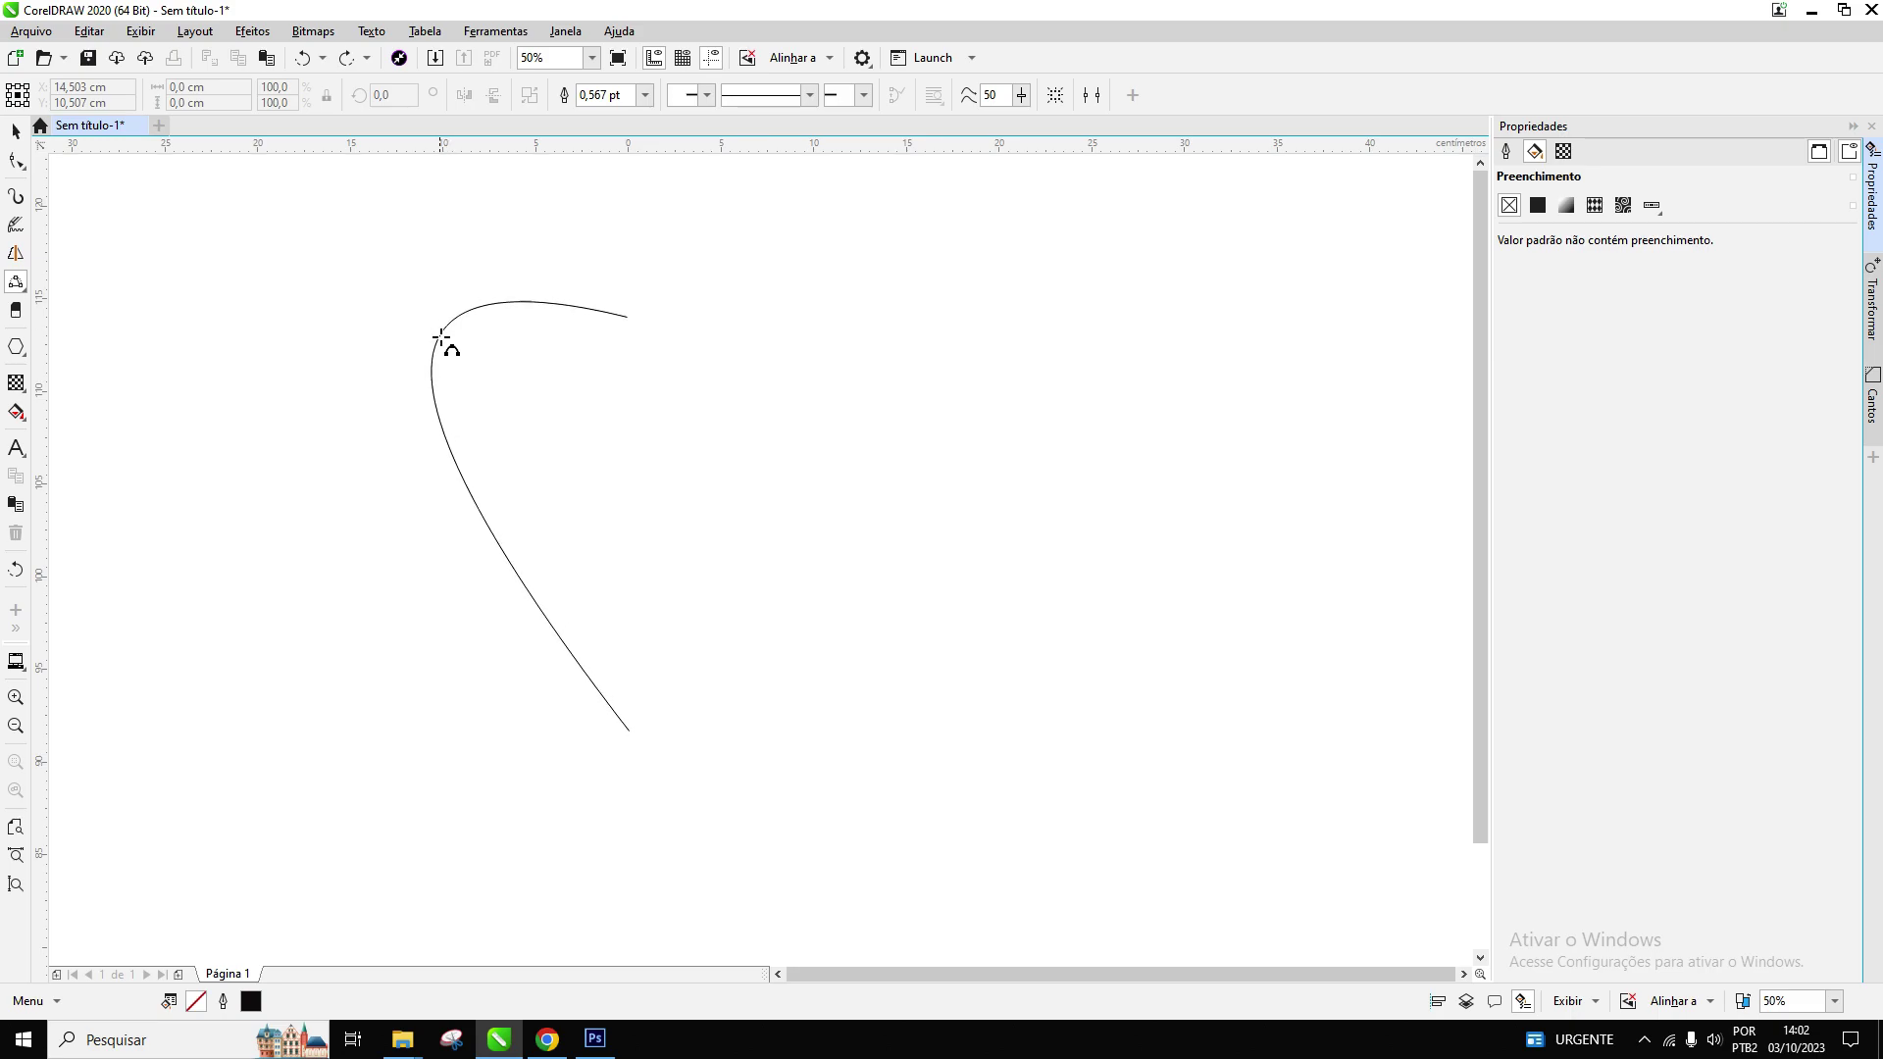
{"action": "left_click", "coordinate": [424, 263]}
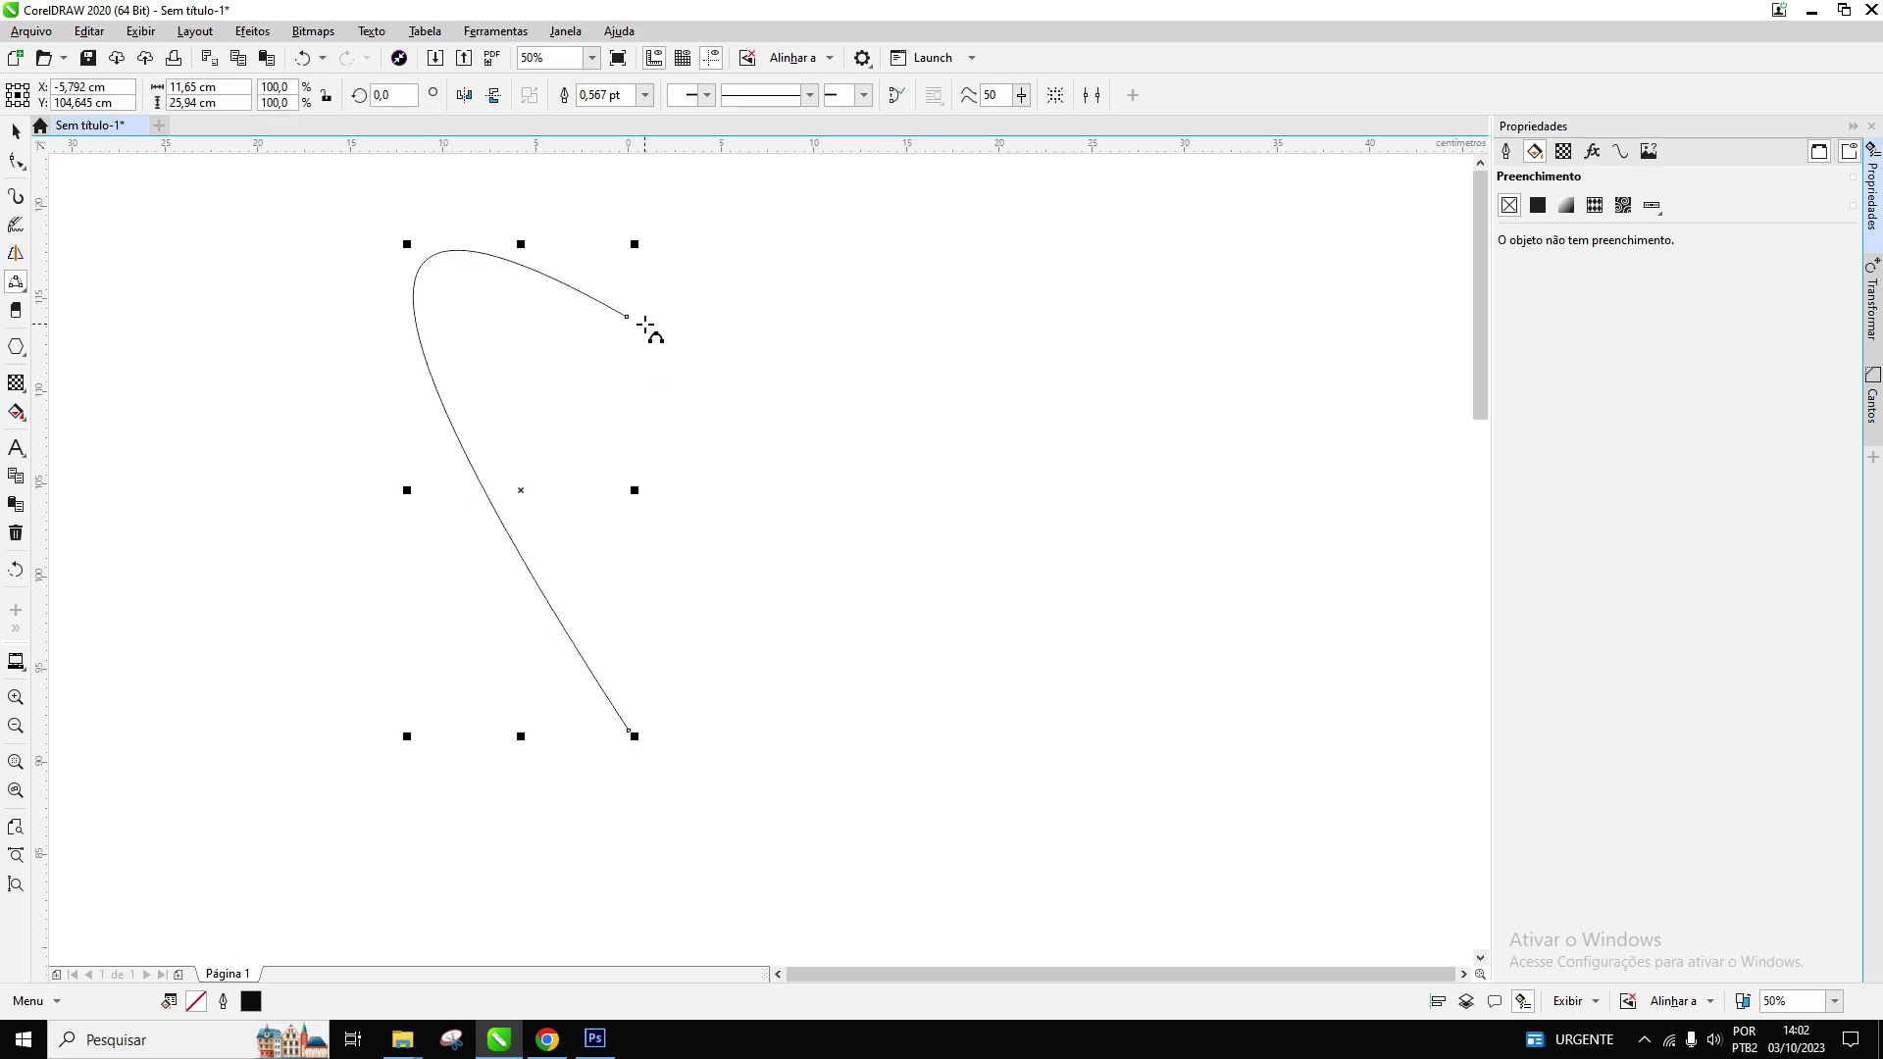
Step: Draw the heart's mirrored right half with a 3-point curve about 11.4 cm wide and 25.8 cm high
{"action": "left_click_drag", "start_coordinate": [637, 316], "coordinate": [841, 273]}
{"action": "scroll", "coordinate": [628, 289], "scroll_direction": "up", "scroll_amount": 3}
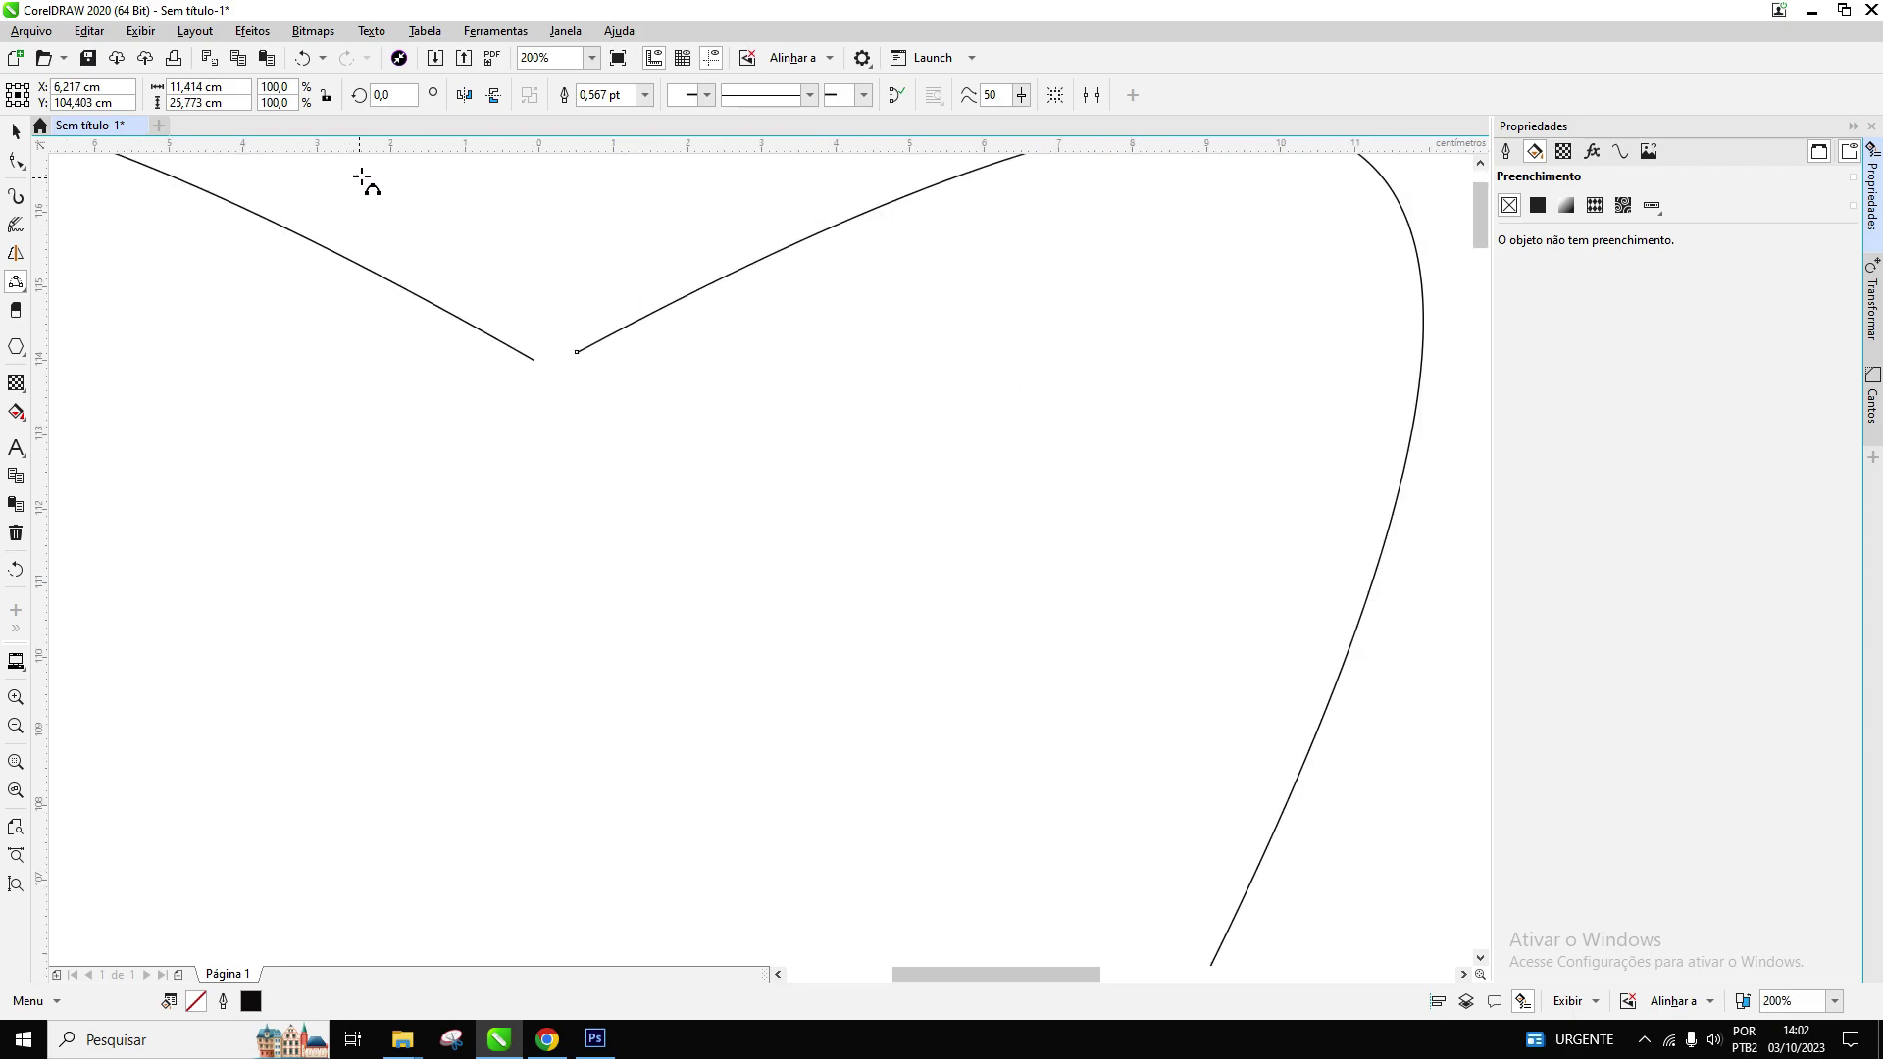
{"action": "scroll", "coordinate": [790, 540], "scroll_direction": "down", "scroll_amount": 3}
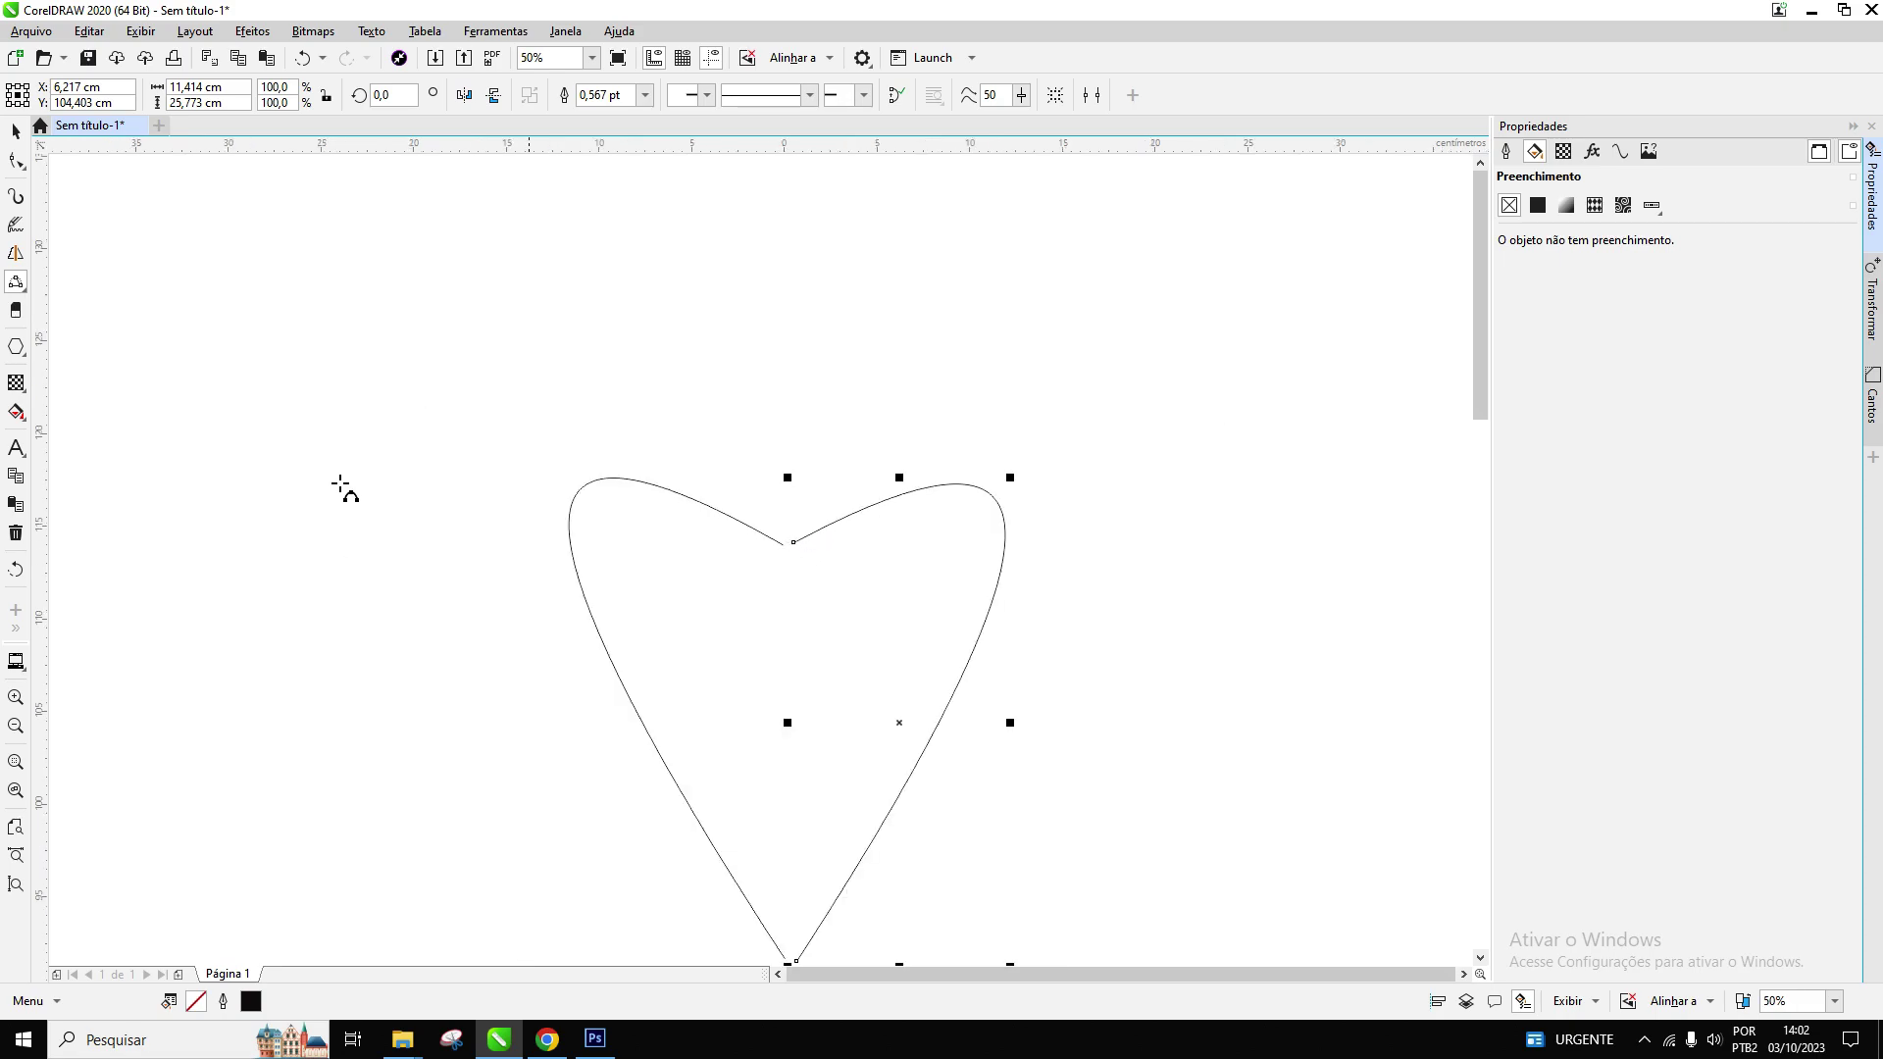
{"action": "scroll", "coordinate": [646, 546], "scroll_direction": "down", "scroll_amount": 1}
{"action": "scroll", "coordinate": [723, 631], "scroll_direction": "up", "scroll_amount": 1}
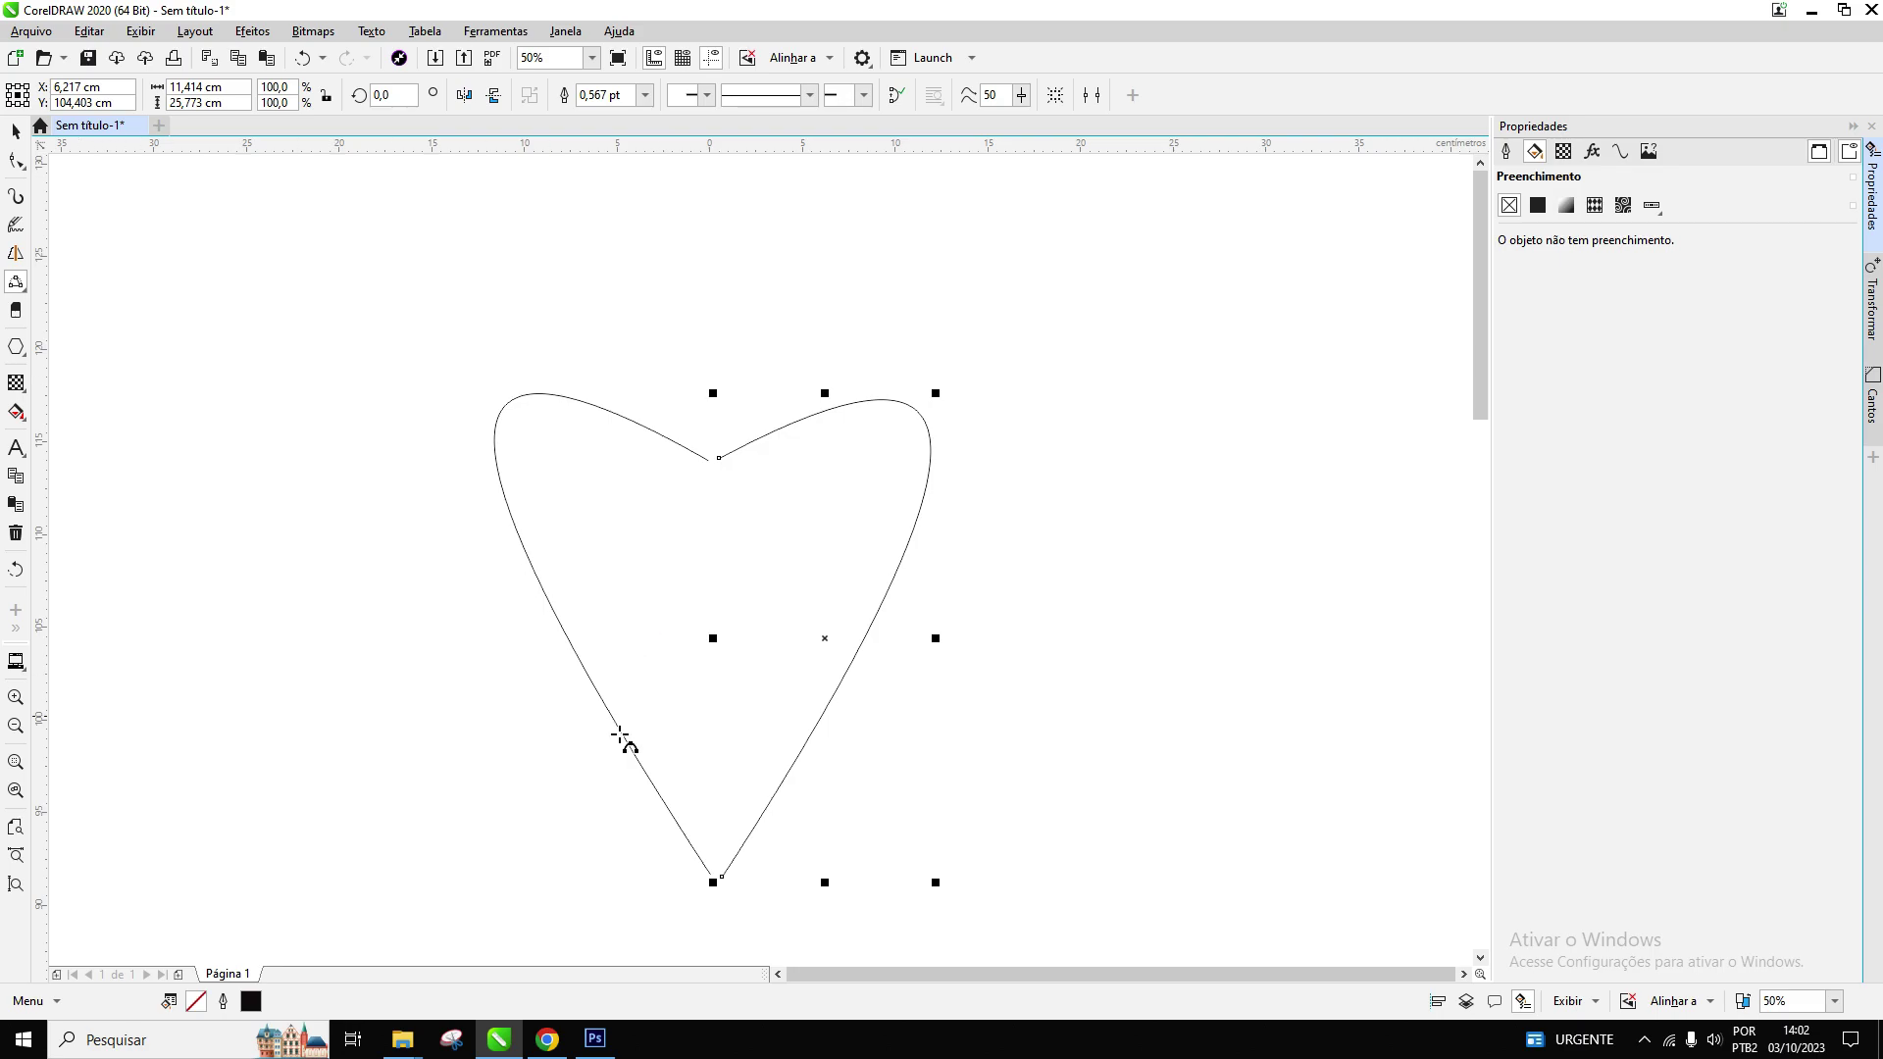
{"action": "scroll", "coordinate": [715, 467], "scroll_direction": "up", "scroll_amount": 1}
{"action": "scroll", "coordinate": [715, 467], "scroll_direction": "down", "scroll_amount": 1}
Step: Select both heart halves and combine them into one curve object
{"action": "left_click", "coordinate": [13, 131]}
{"action": "left_click", "coordinate": [435, 391]}
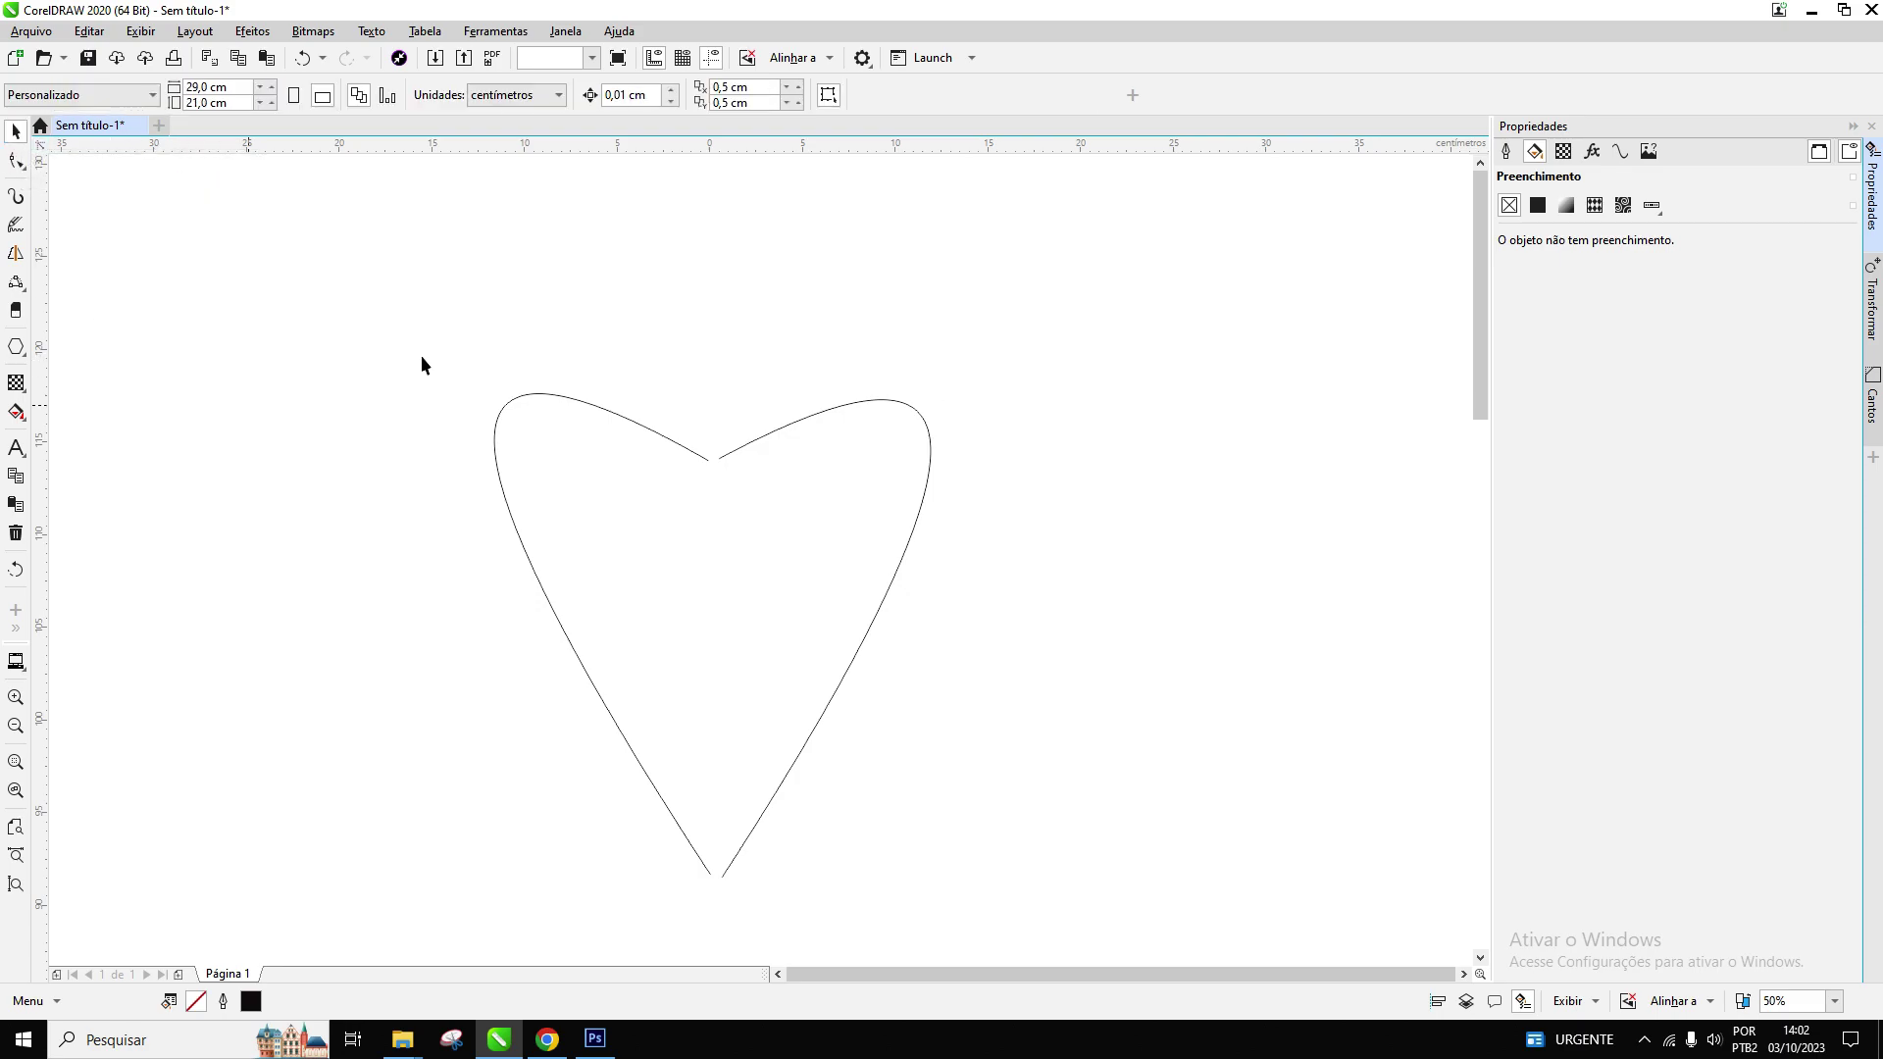
{"action": "left_click_drag", "start_coordinate": [371, 257], "coordinate": [1126, 889]}
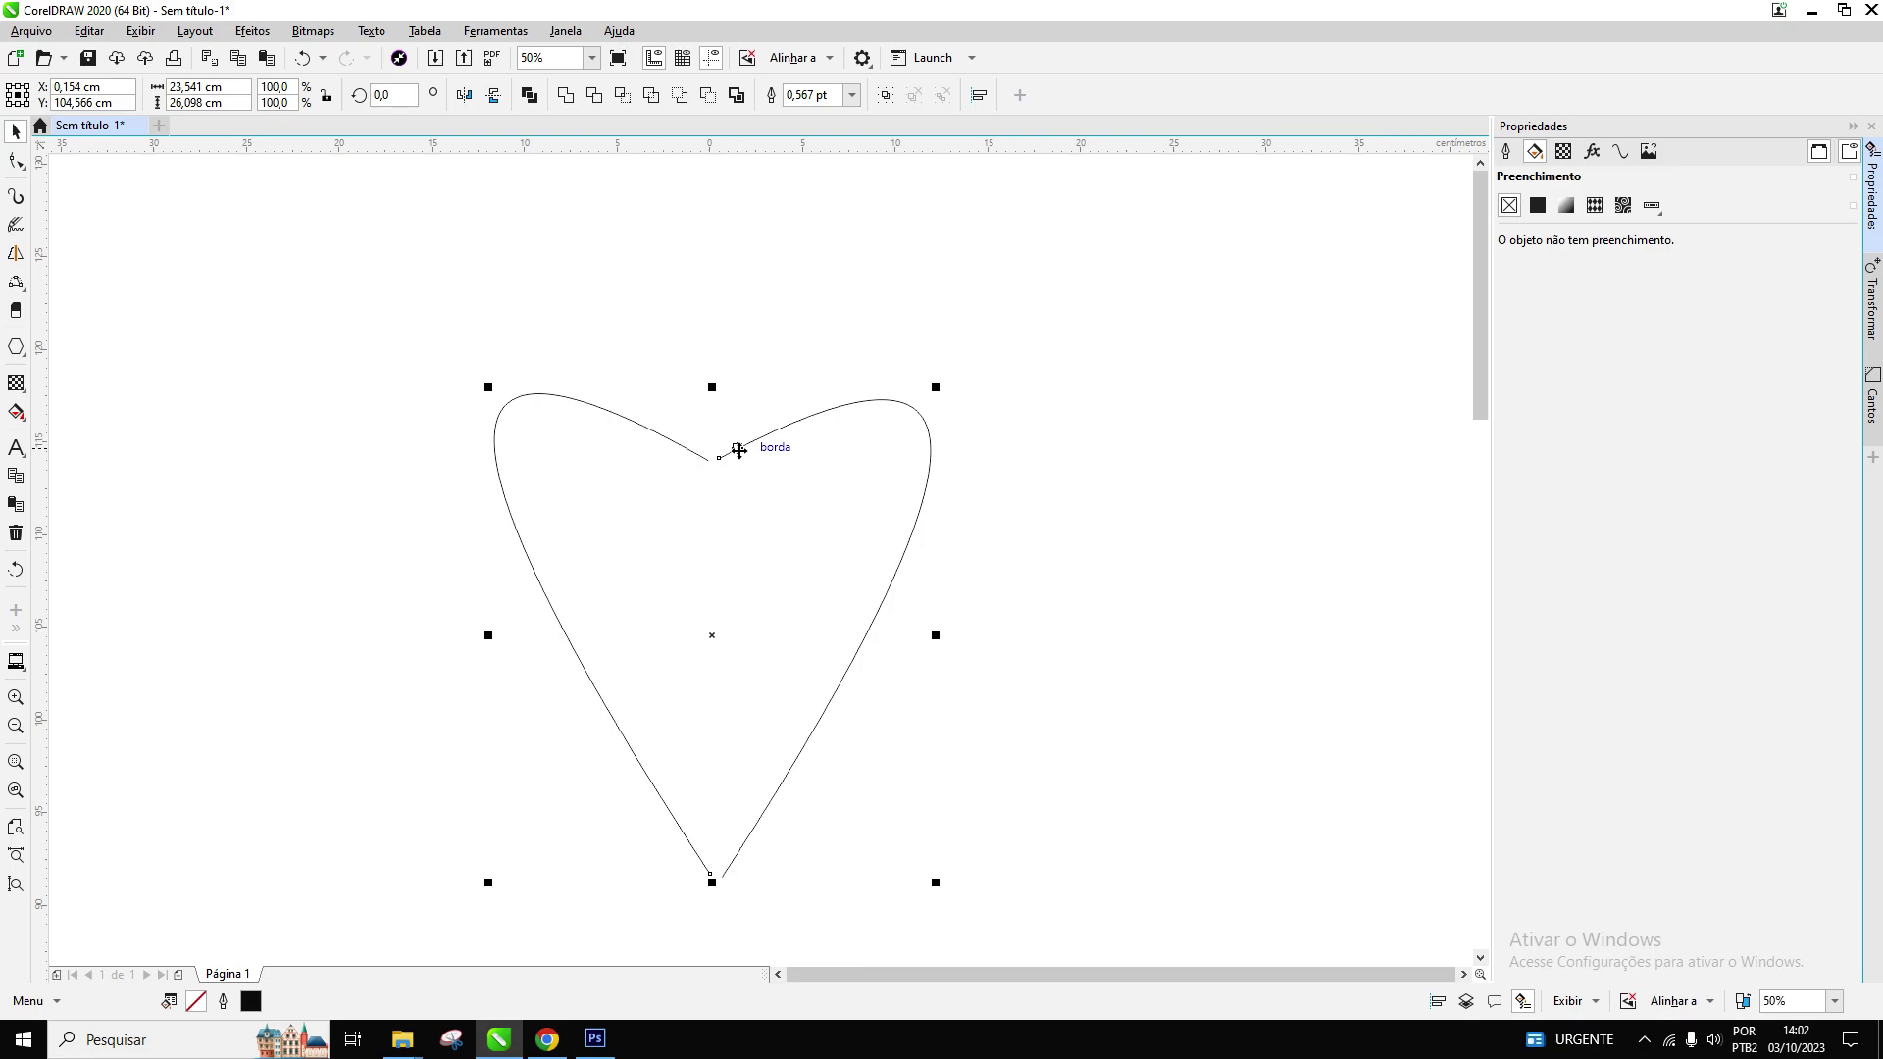
{"action": "right_click", "coordinate": [733, 454]}
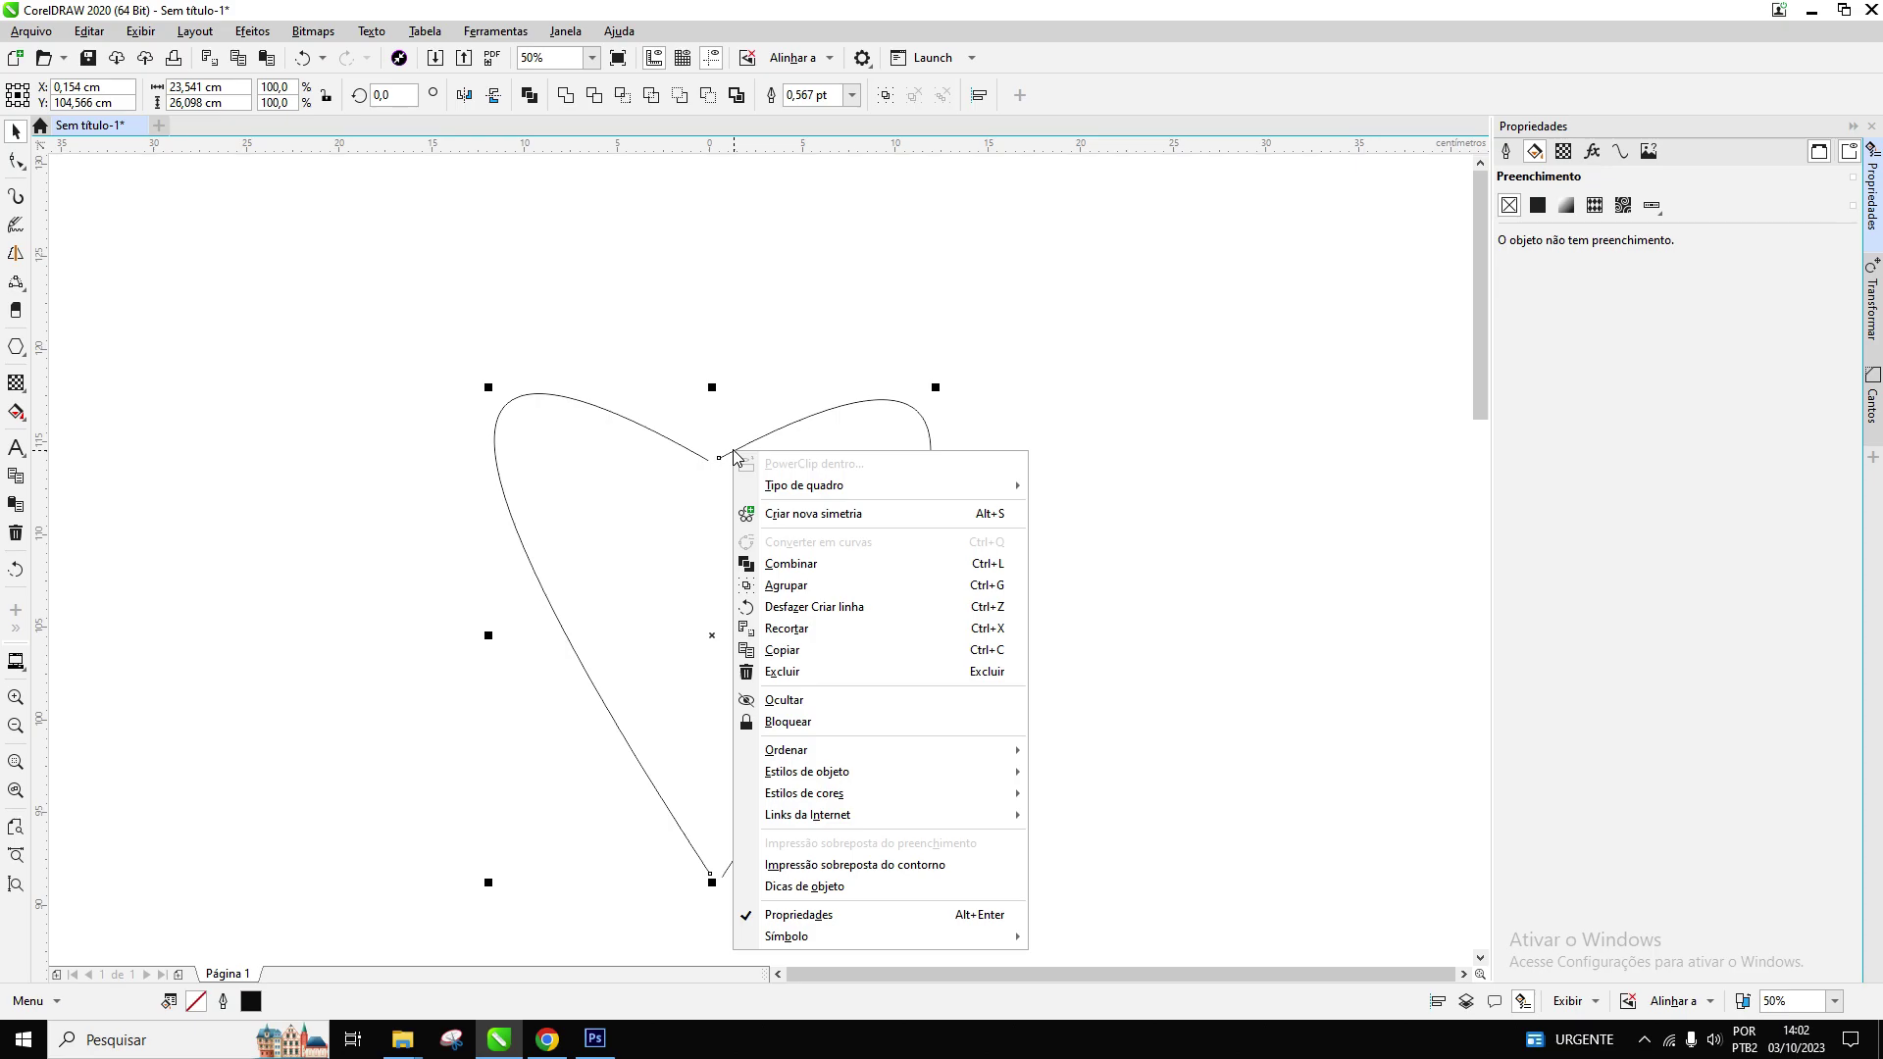
{"action": "left_click", "coordinate": [788, 565]}
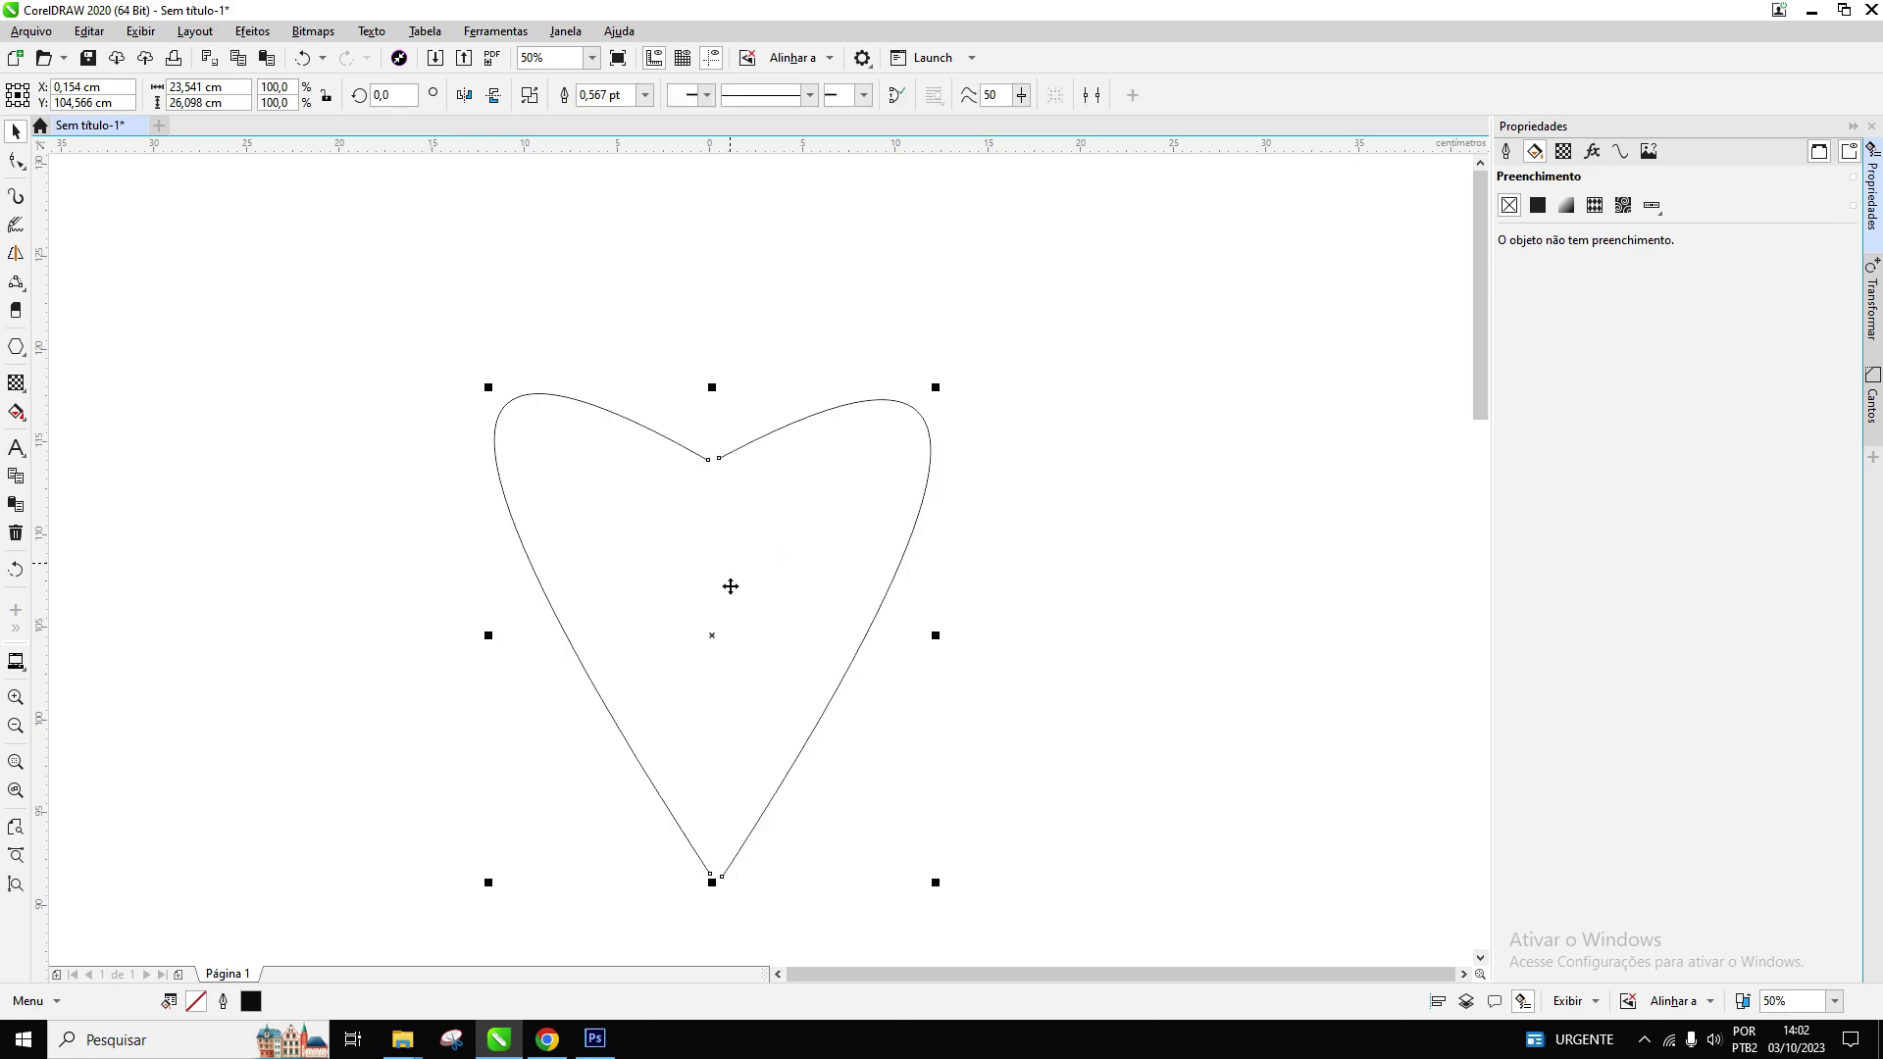
{"action": "left_click", "coordinate": [401, 599]}
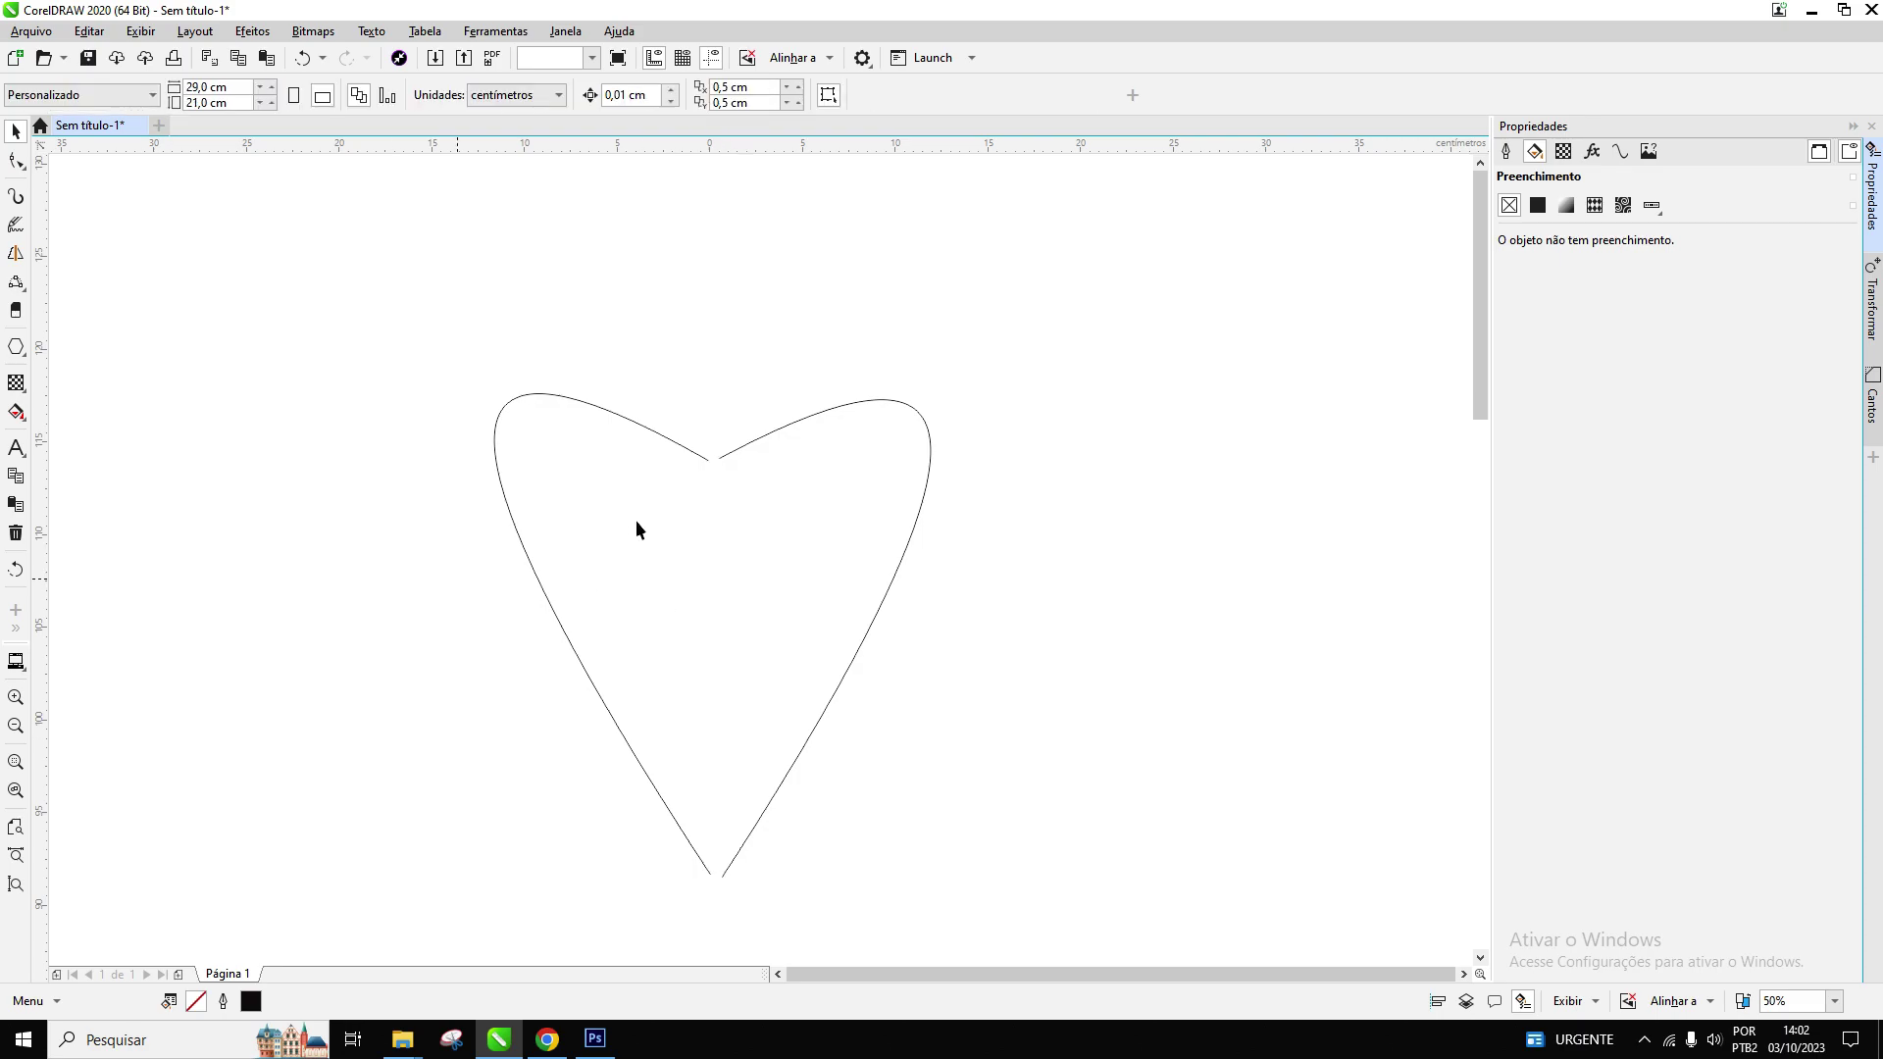
Step: Move the combined heart outline about 5.2 cm up and 1.3 cm to the left
{"action": "left_click", "coordinate": [675, 439]}
{"action": "left_click_drag", "start_coordinate": [685, 441], "coordinate": [660, 347]}
{"action": "scroll", "coordinate": [684, 363], "scroll_direction": "up", "scroll_amount": 3}
{"action": "scroll", "coordinate": [697, 370], "scroll_direction": "down", "scroll_amount": 3}
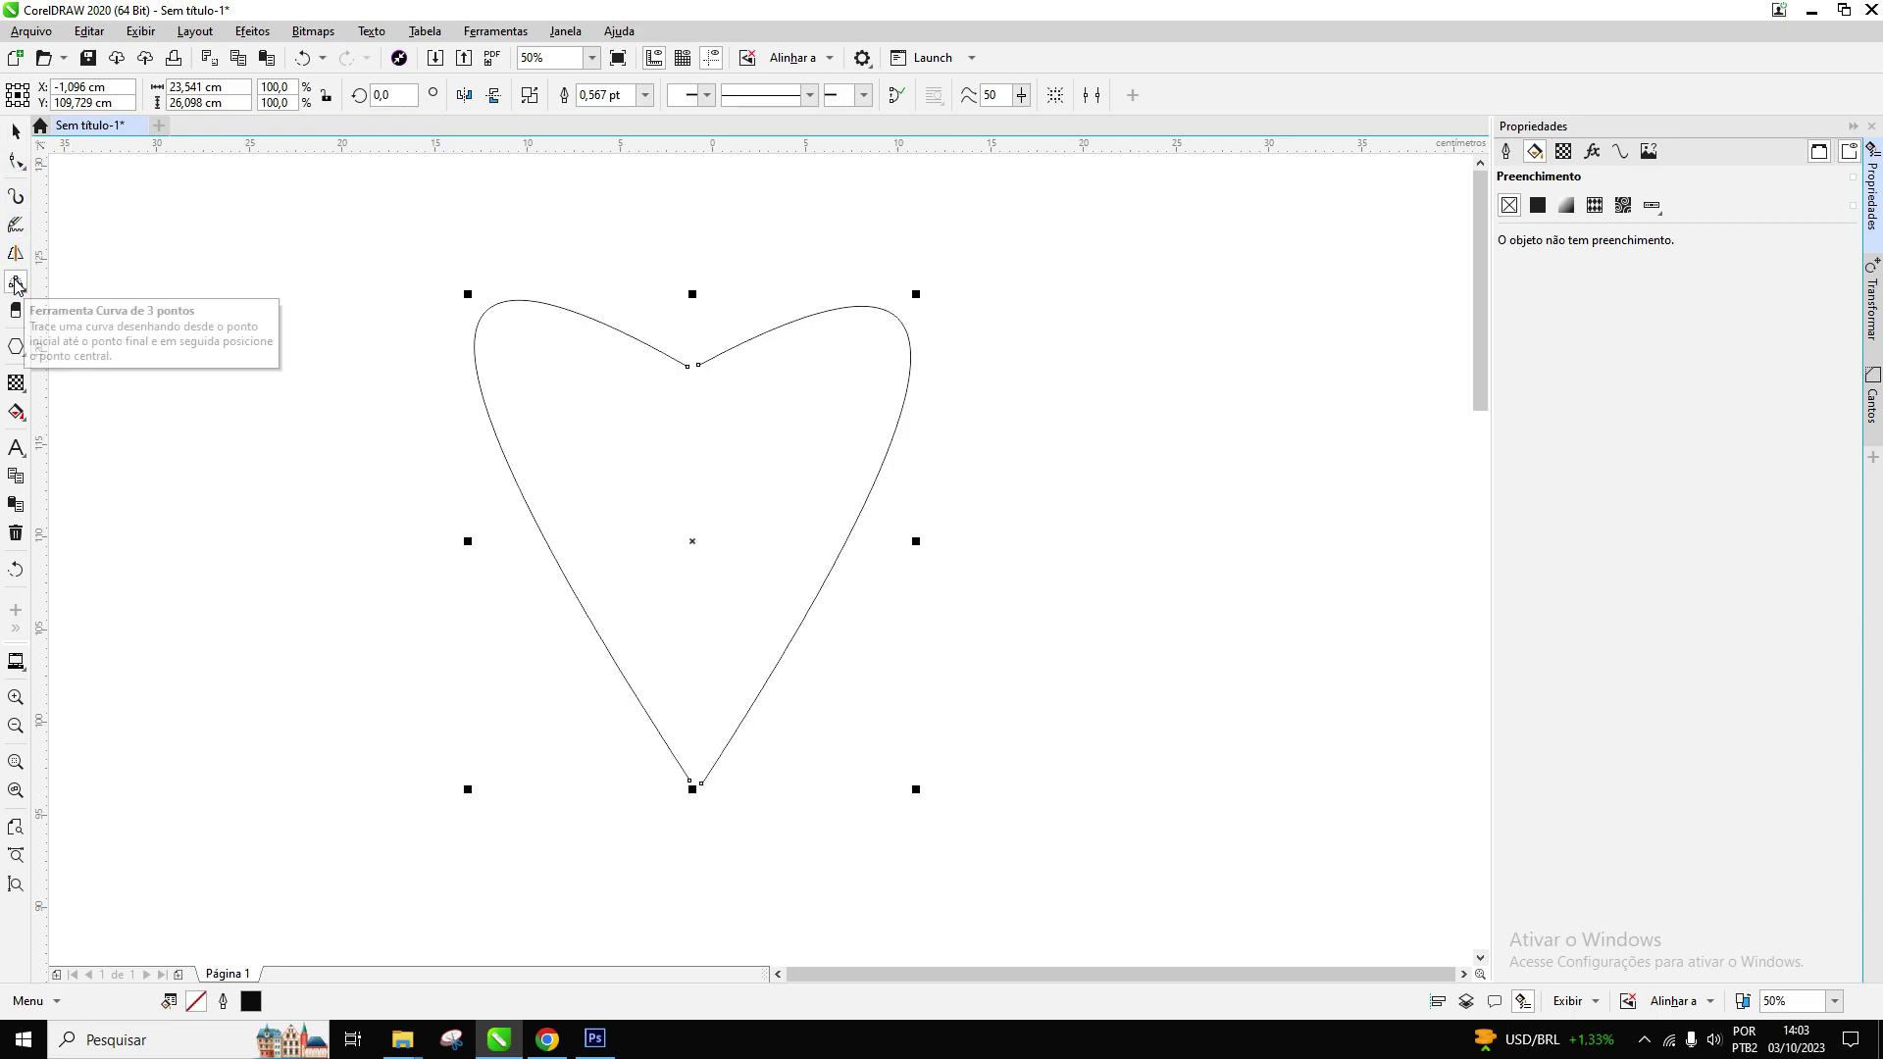
Step: Join the two open end nodes at the heart's upper notch with the Shape tool
{"action": "left_click", "coordinate": [12, 165]}
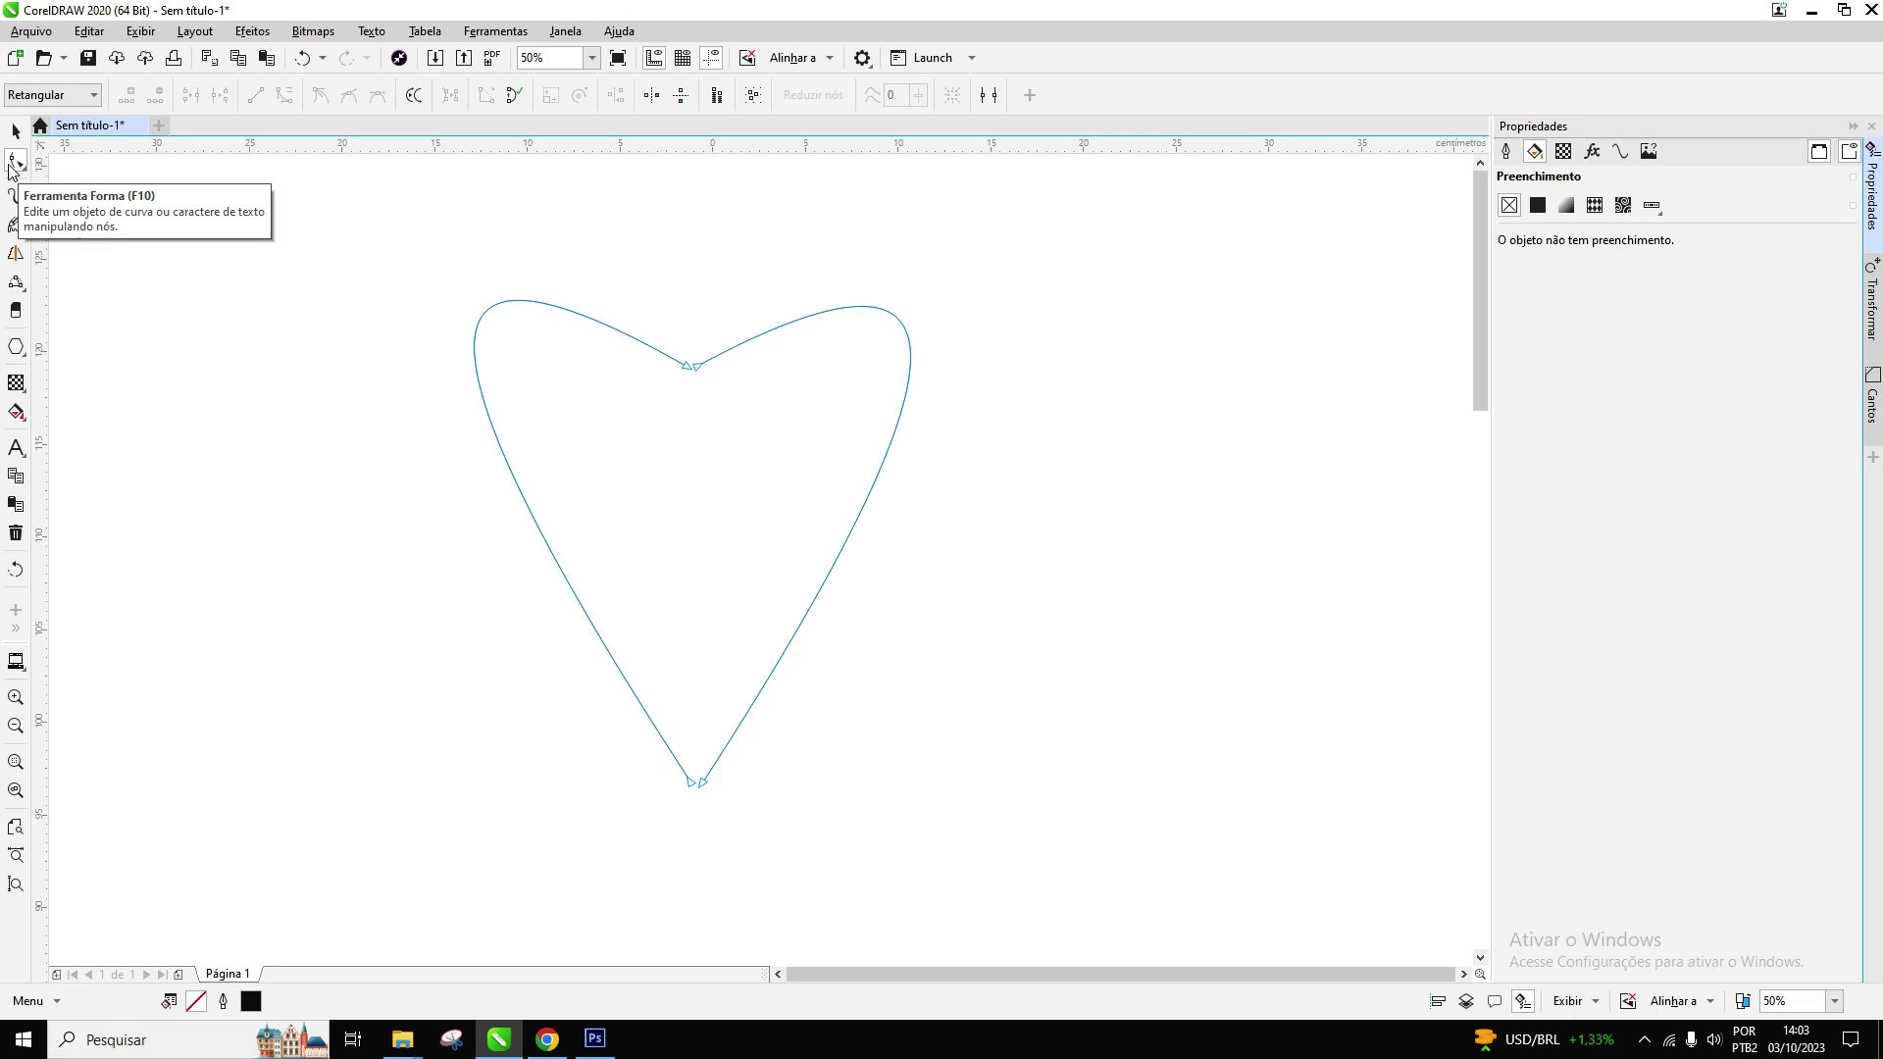
{"action": "left_click", "coordinate": [686, 368]}
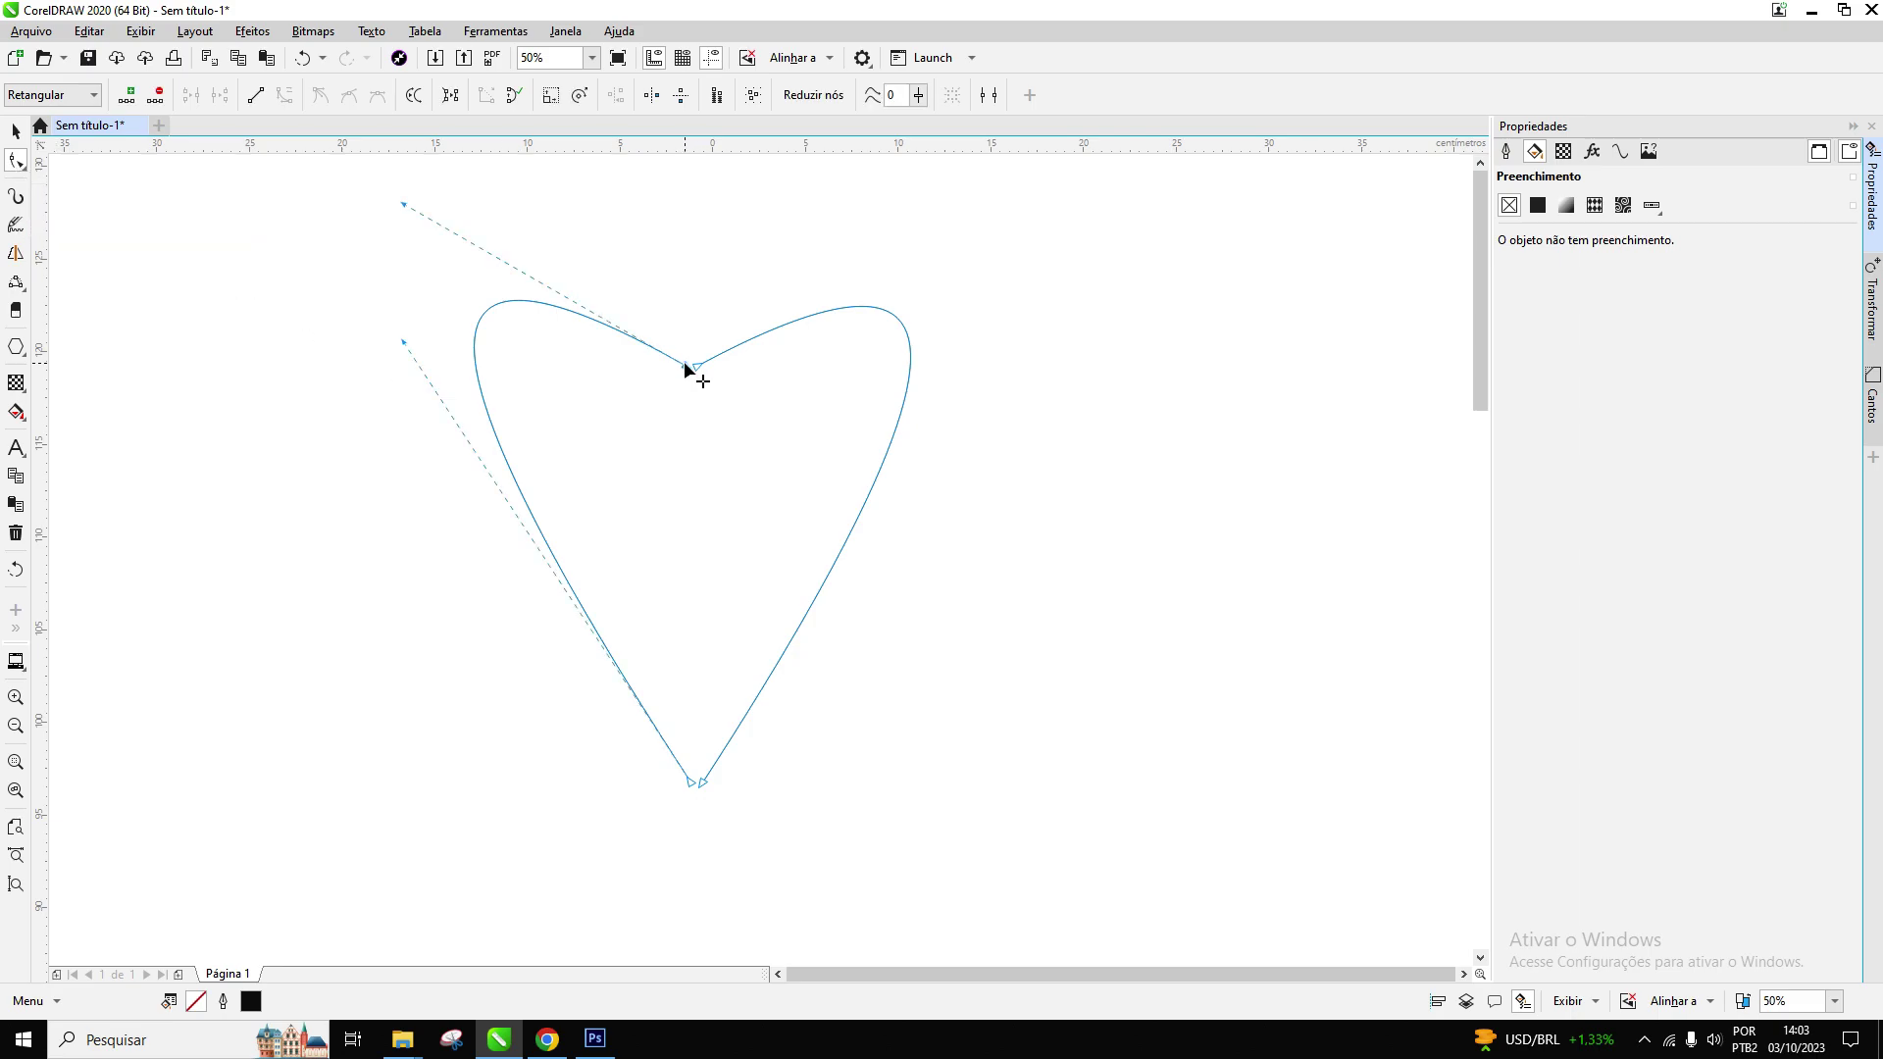
{"action": "left_click", "coordinate": [700, 372]}
{"action": "scroll", "coordinate": [698, 365], "scroll_direction": "up", "scroll_amount": 4}
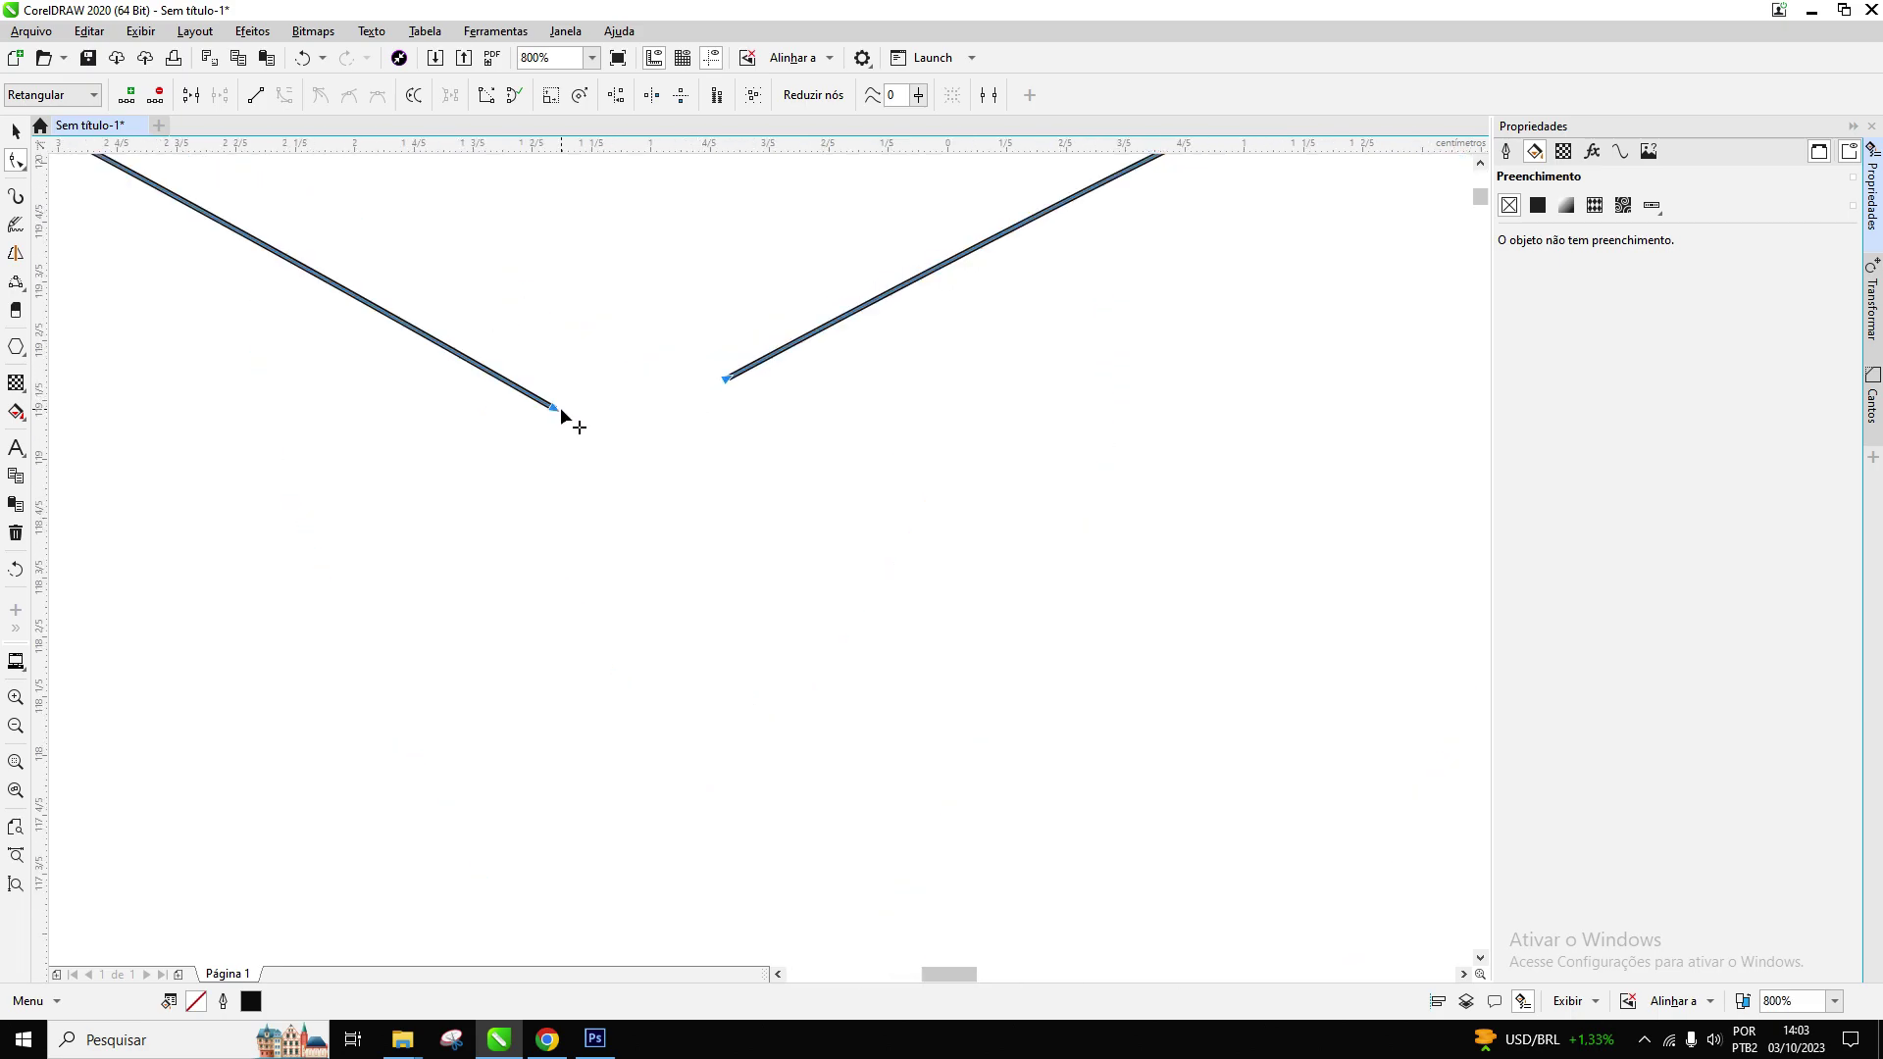
{"action": "left_click", "coordinate": [540, 412]}
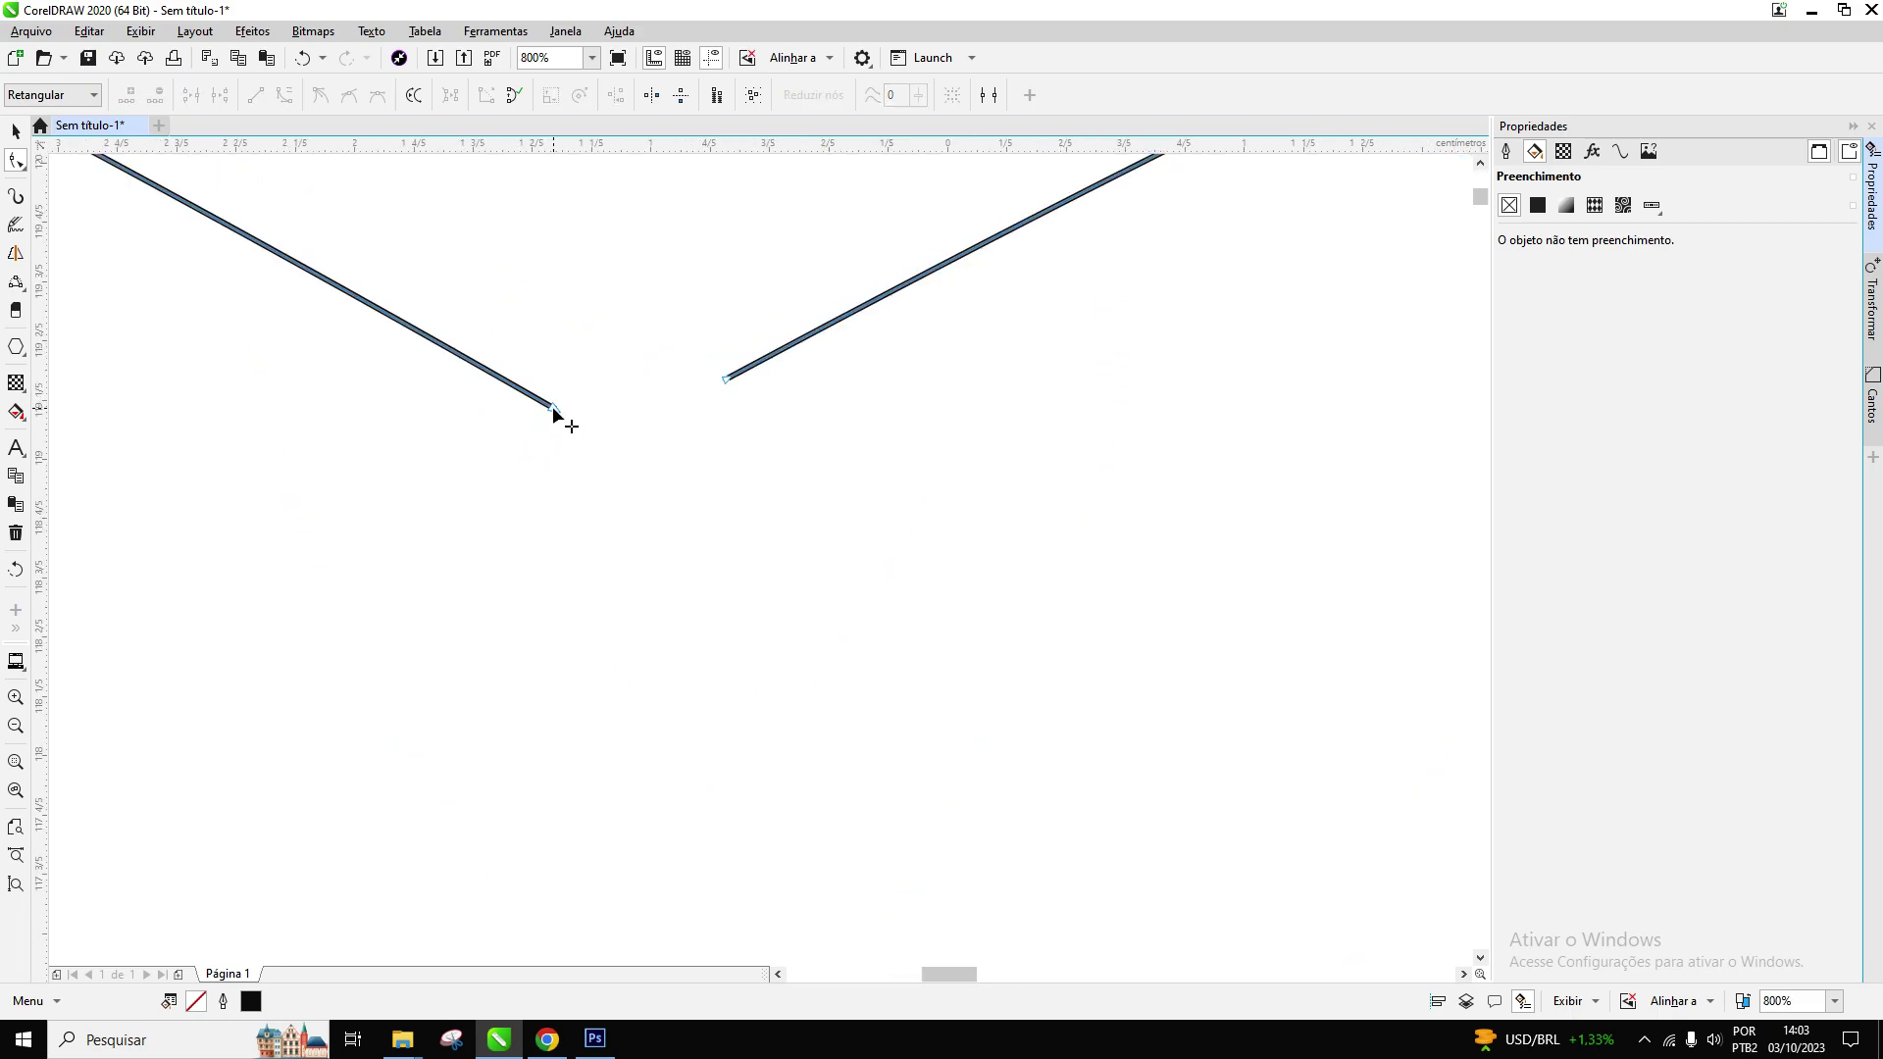
{"action": "left_click", "coordinate": [553, 409]}
{"action": "left_click", "coordinate": [727, 381], "text": "shift"}
{"action": "scroll", "coordinate": [632, 433], "scroll_direction": "down", "scroll_amount": 4}
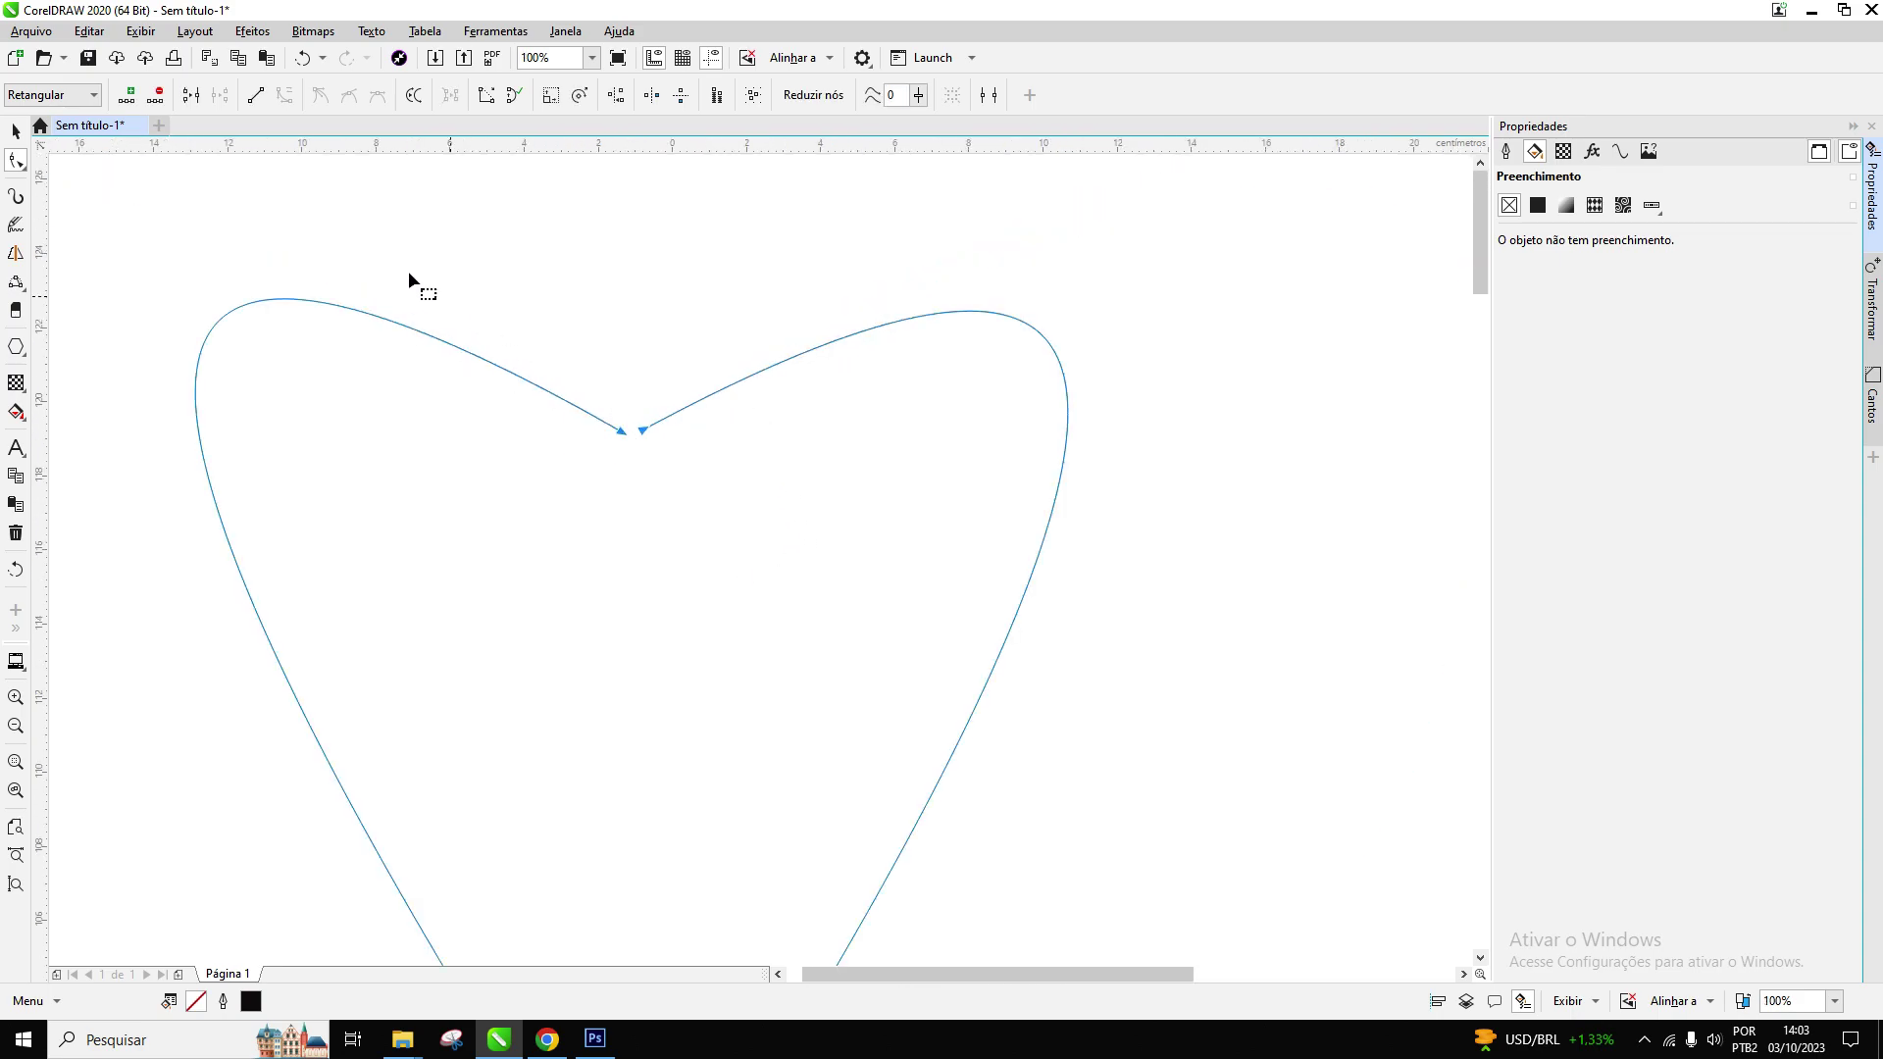
{"action": "left_click", "coordinate": [191, 96]}
{"action": "scroll", "coordinate": [639, 416], "scroll_direction": "up", "scroll_amount": 2}
{"action": "left_click_drag", "start_coordinate": [609, 396], "coordinate": [616, 435]}
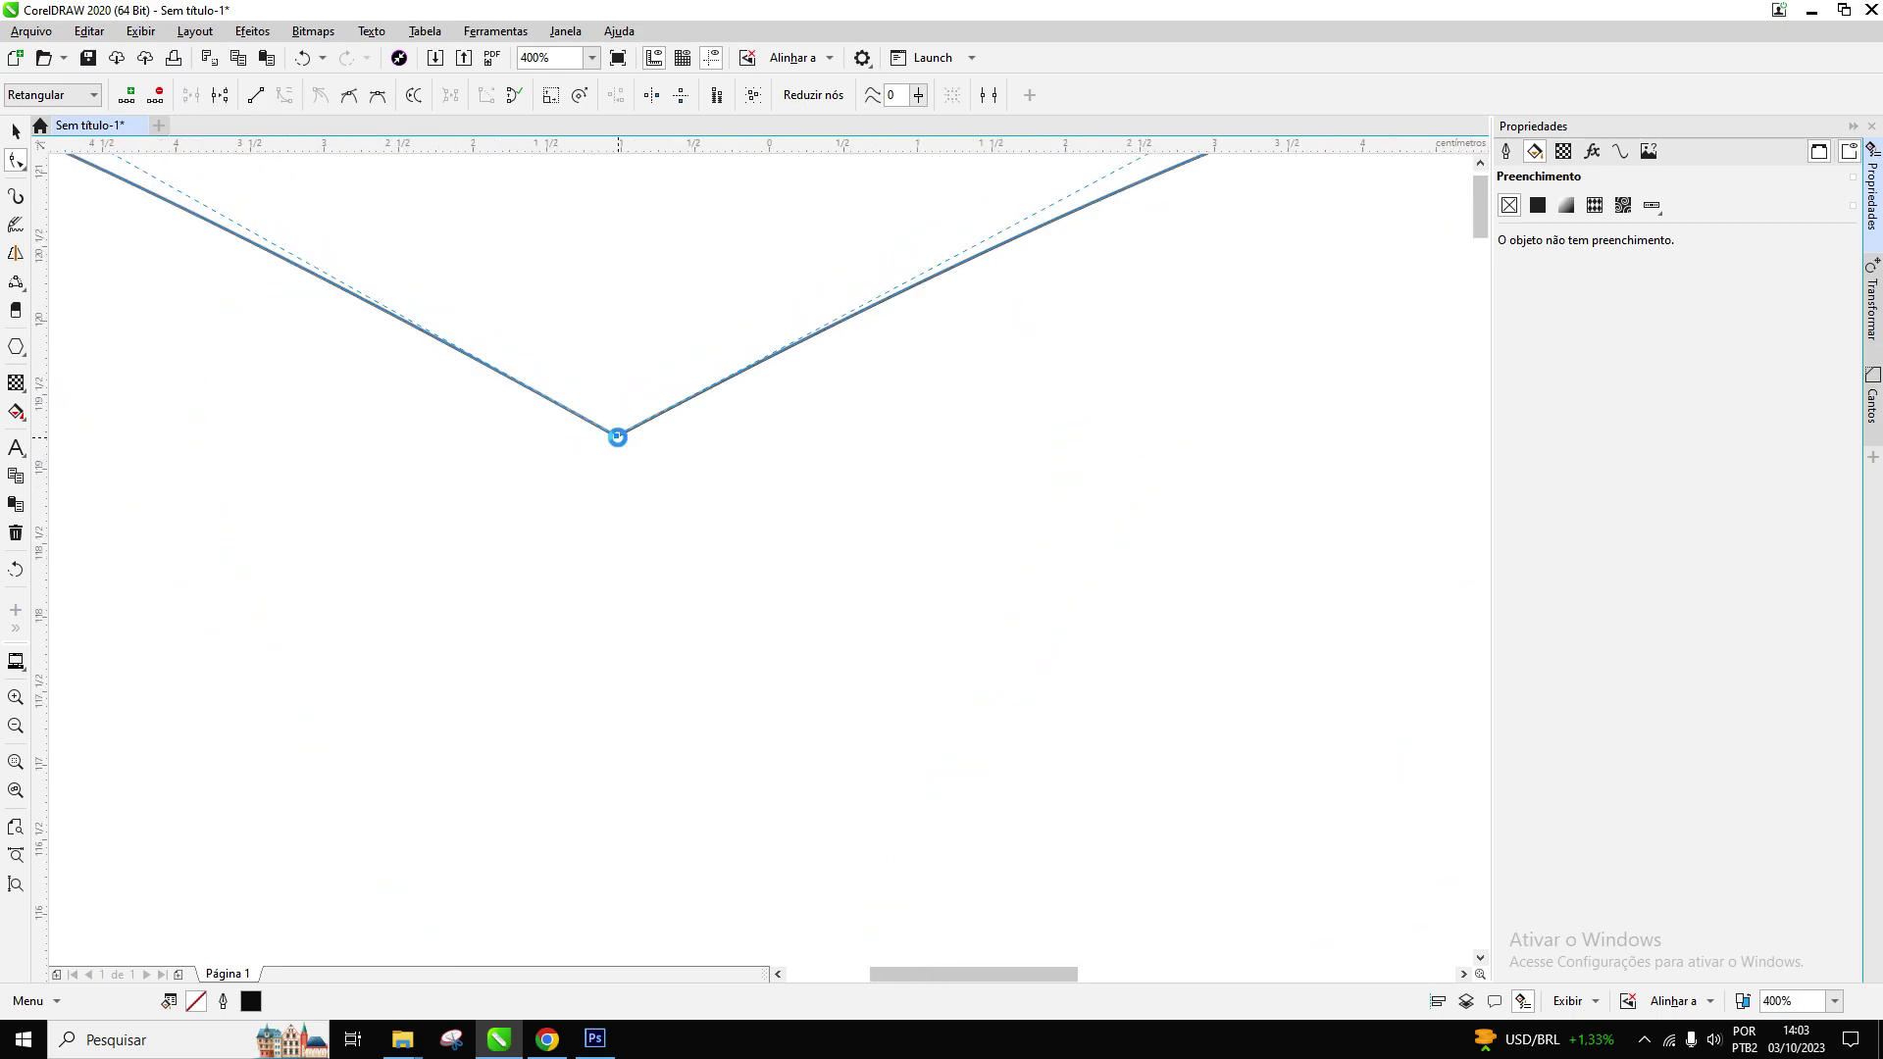
Step: Join the two open end nodes at the heart's lower tip to close the outline, and deselect it
{"action": "scroll", "coordinate": [616, 435], "scroll_direction": "down", "scroll_amount": 3}
{"action": "scroll", "coordinate": [622, 553], "scroll_direction": "up", "scroll_amount": 3}
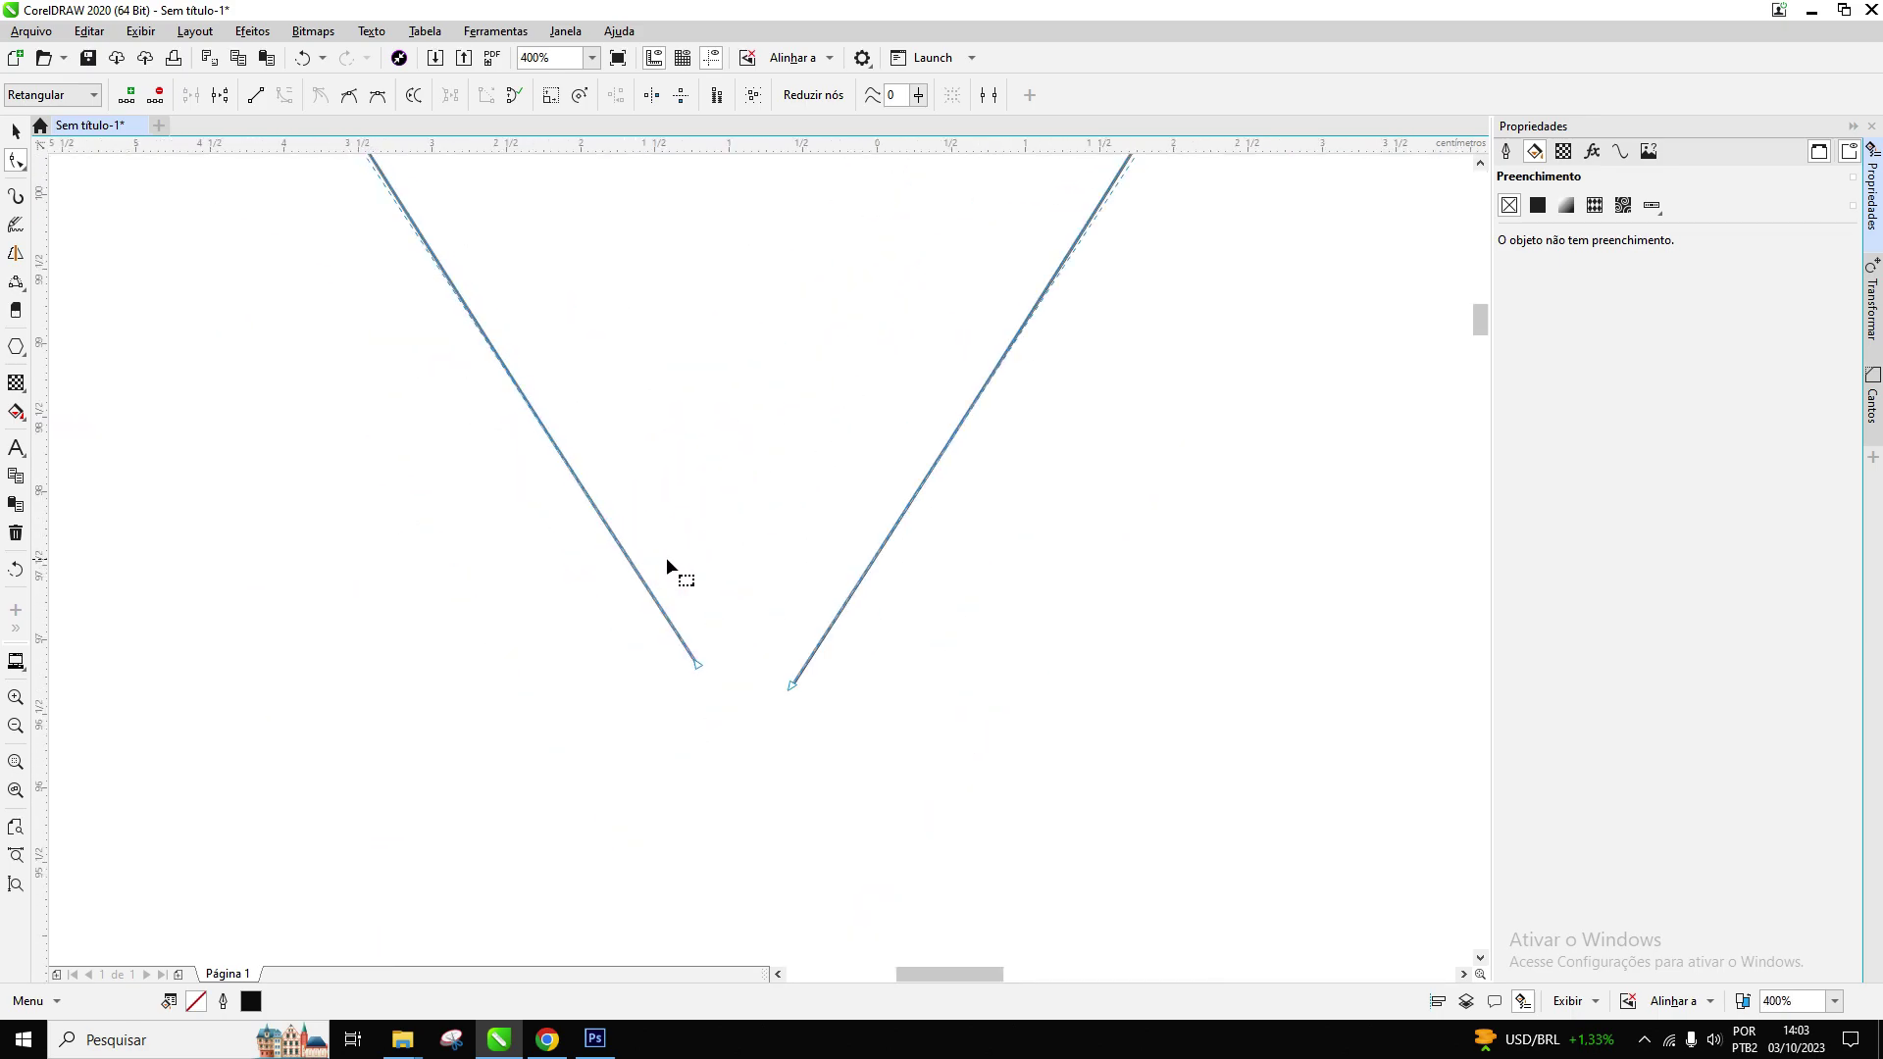
{"action": "left_click", "coordinate": [764, 733]}
{"action": "left_click", "coordinate": [797, 686]}
{"action": "scroll", "coordinate": [781, 690], "scroll_direction": "up", "scroll_amount": 1}
{"action": "left_click", "coordinate": [611, 638], "text": "shift"}
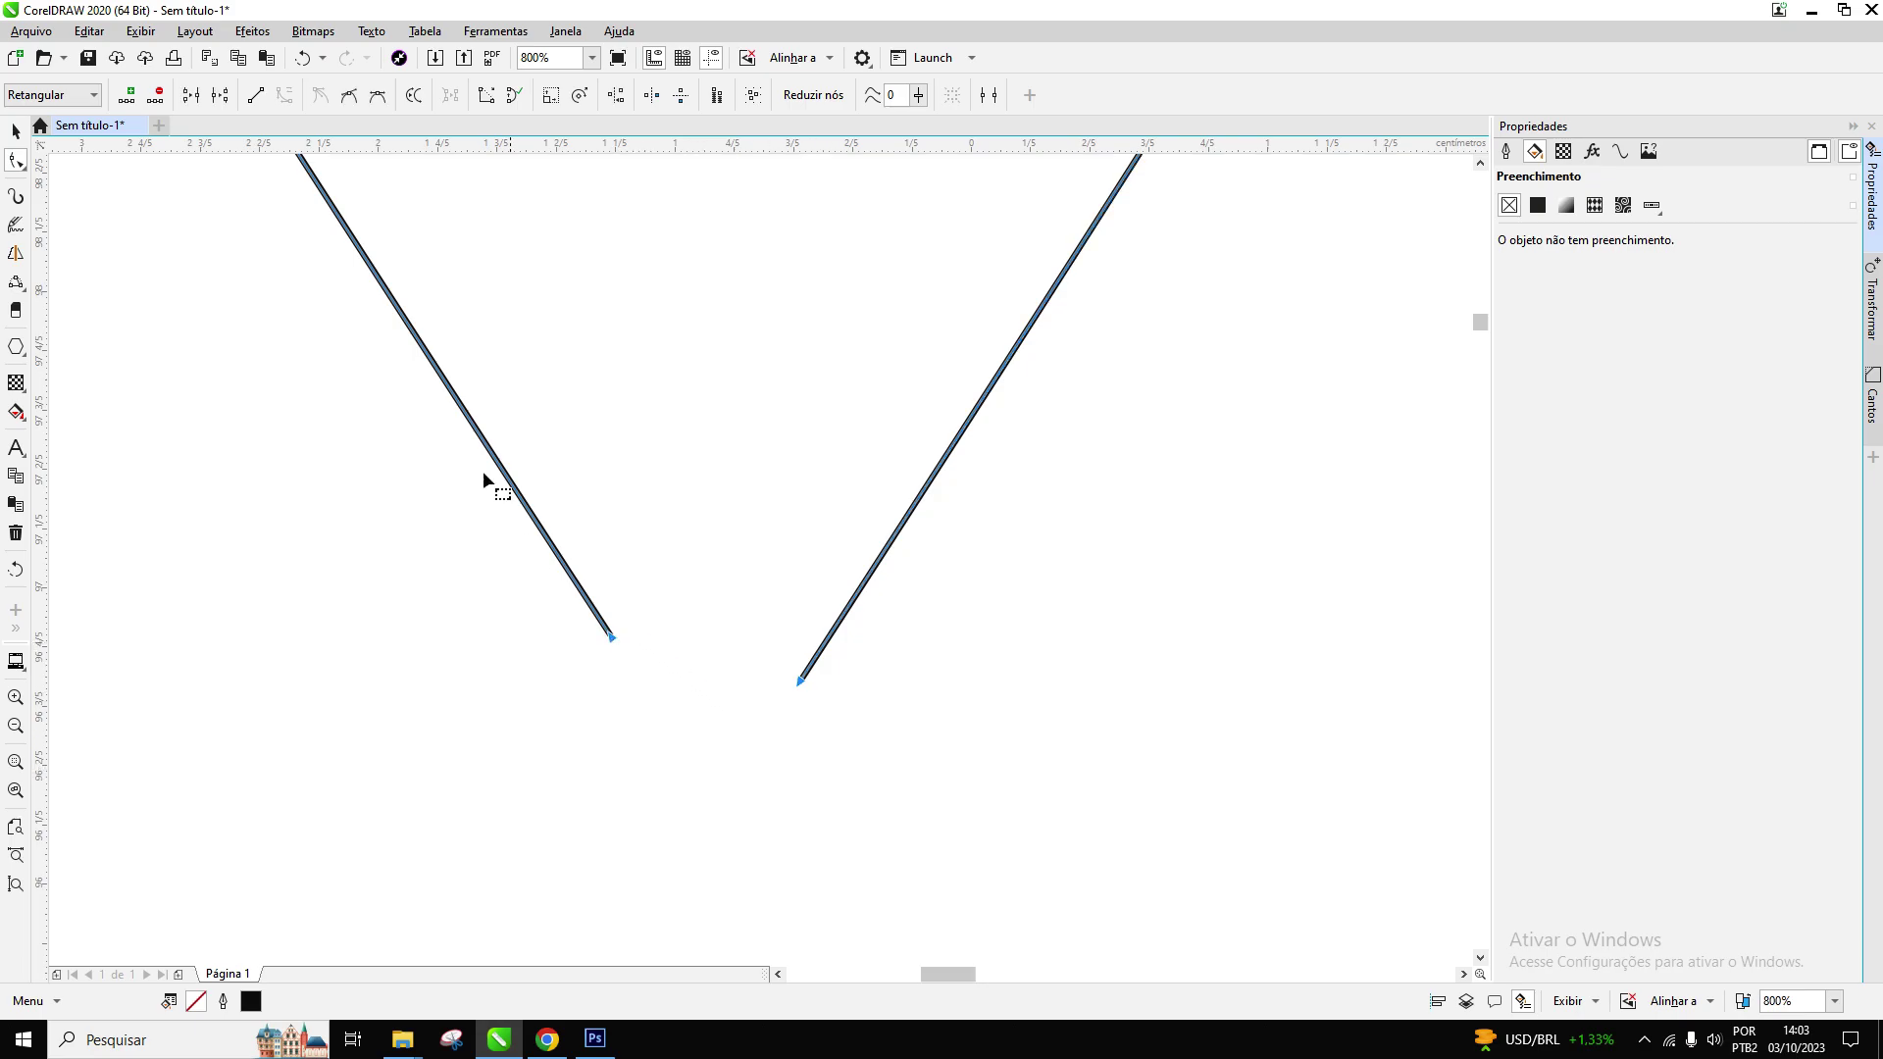
{"action": "left_click", "coordinate": [192, 95]}
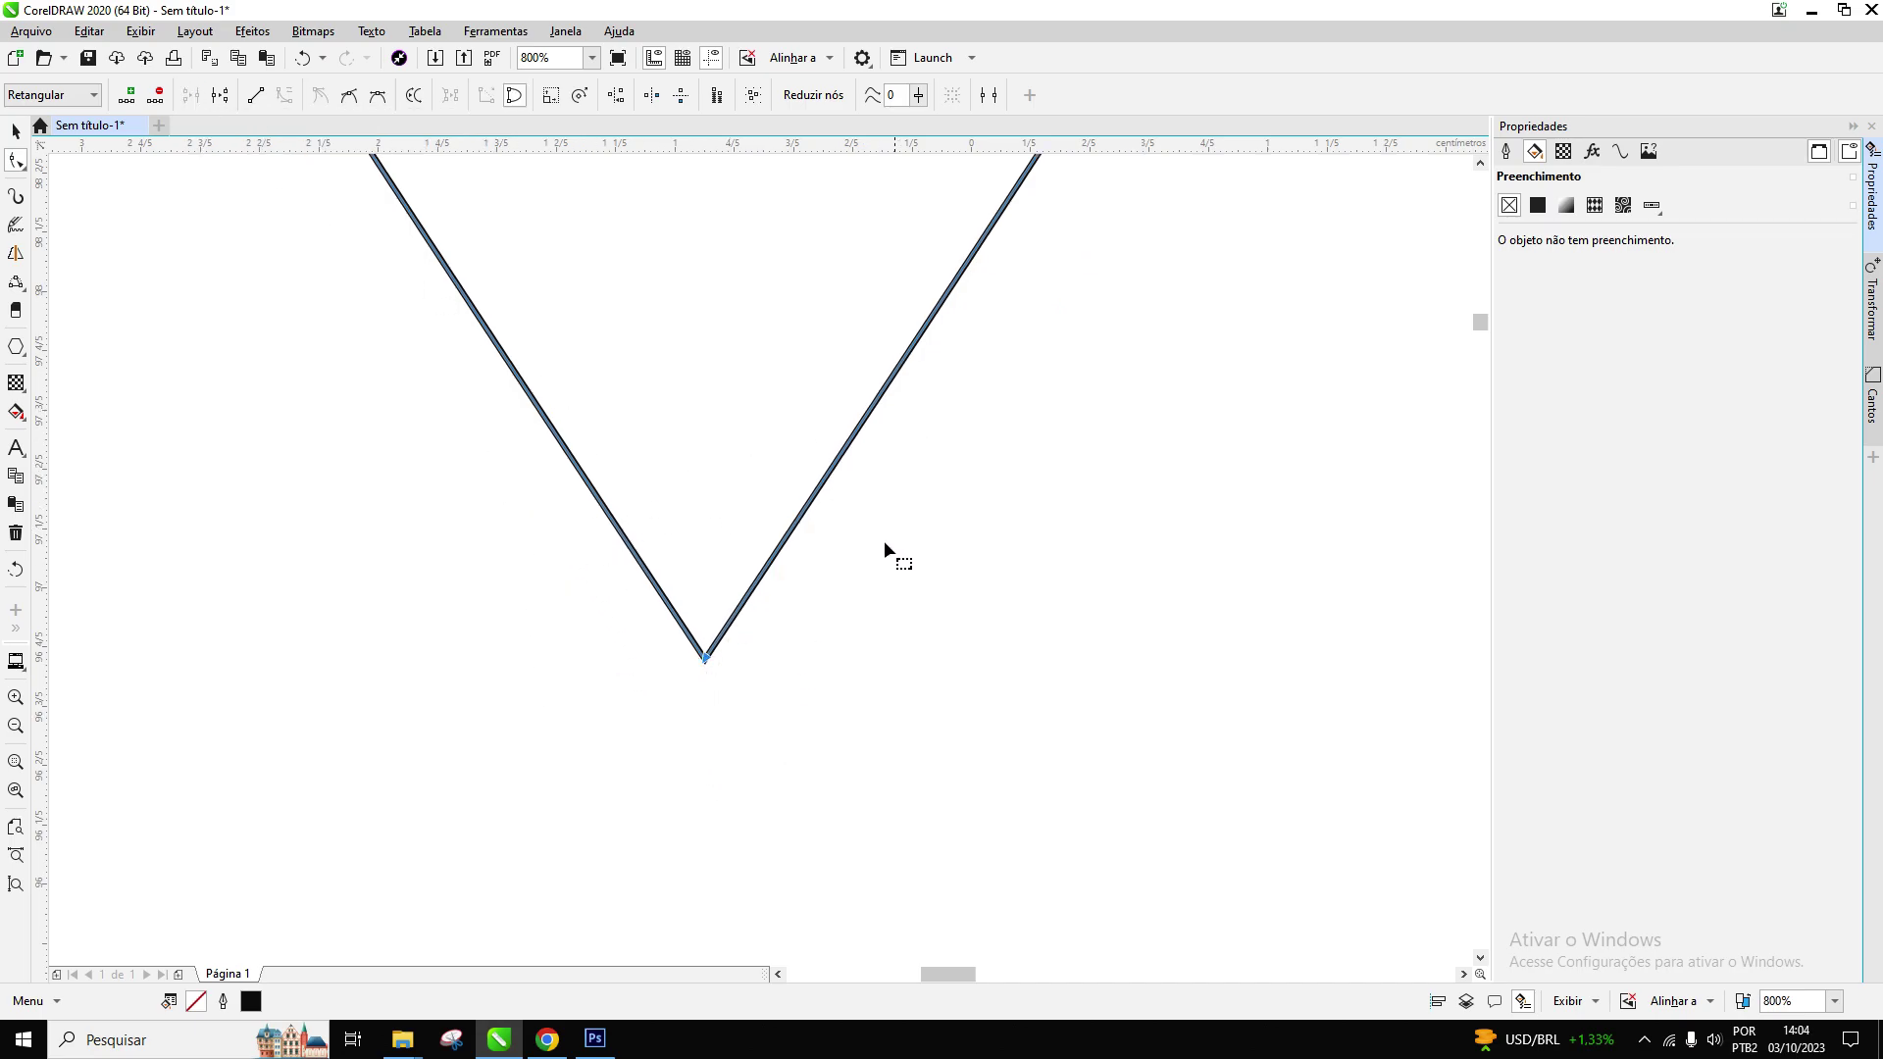
{"action": "scroll", "coordinate": [702, 709], "scroll_direction": "down", "scroll_amount": 8}
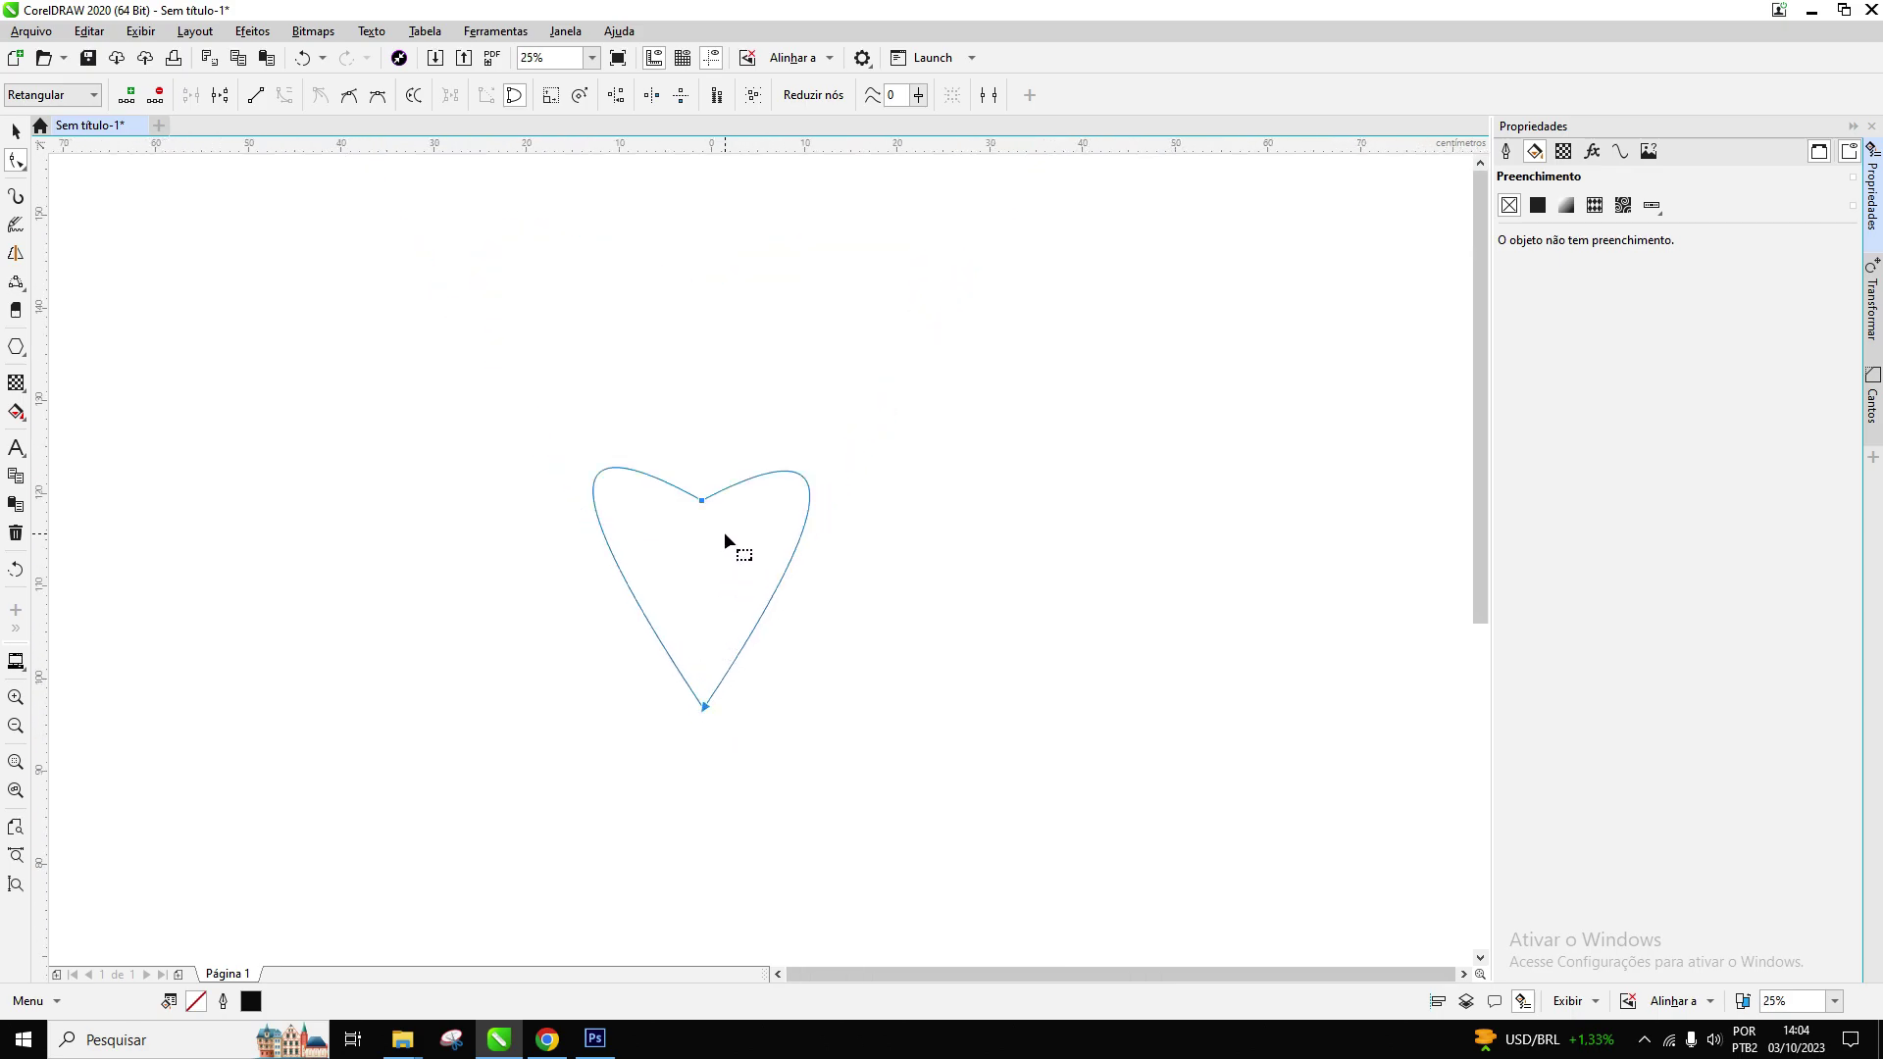
{"action": "scroll", "coordinate": [724, 533], "scroll_direction": "up", "scroll_amount": 2}
{"action": "left_click", "coordinate": [16, 131]}
{"action": "left_click", "coordinate": [227, 420]}
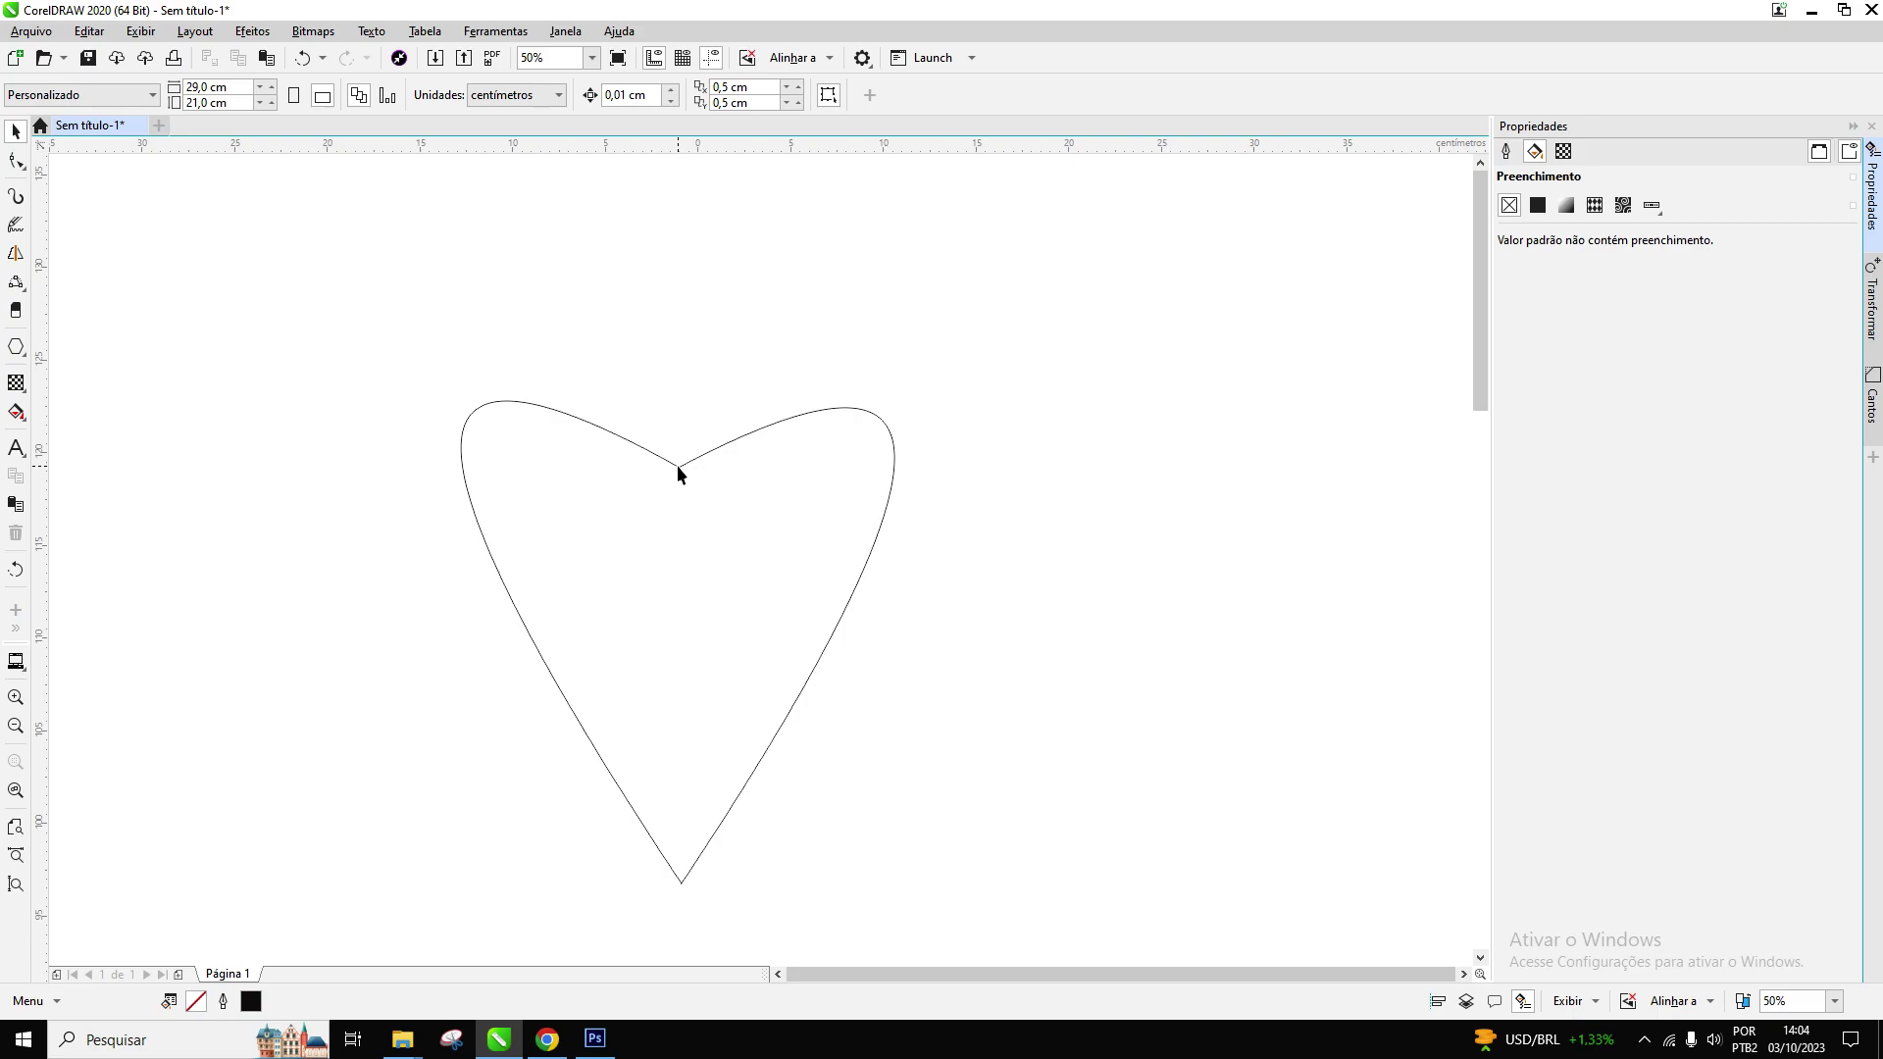
{"action": "scroll", "coordinate": [694, 420], "scroll_direction": "up", "scroll_amount": 2}
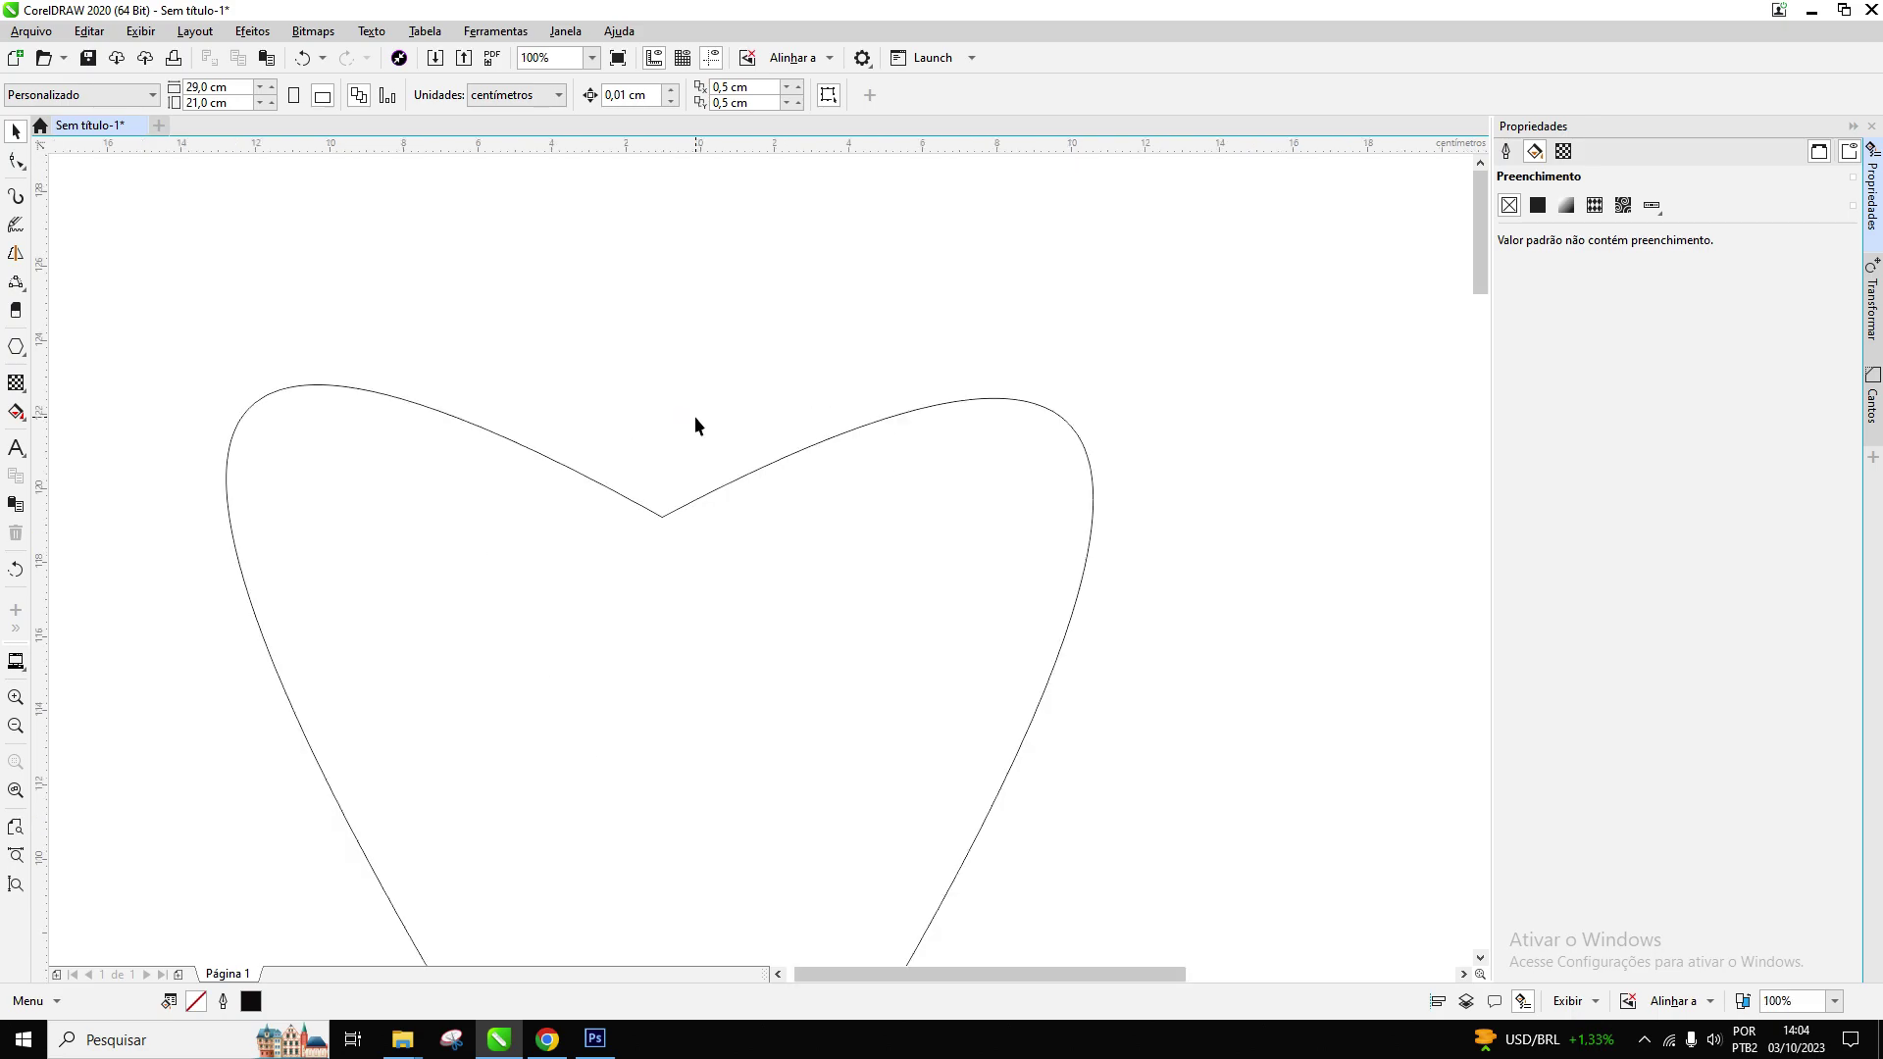
{"action": "scroll", "coordinate": [661, 516], "scroll_direction": "up", "scroll_amount": 1}
{"action": "scroll", "coordinate": [661, 516], "scroll_direction": "down", "scroll_amount": 2}
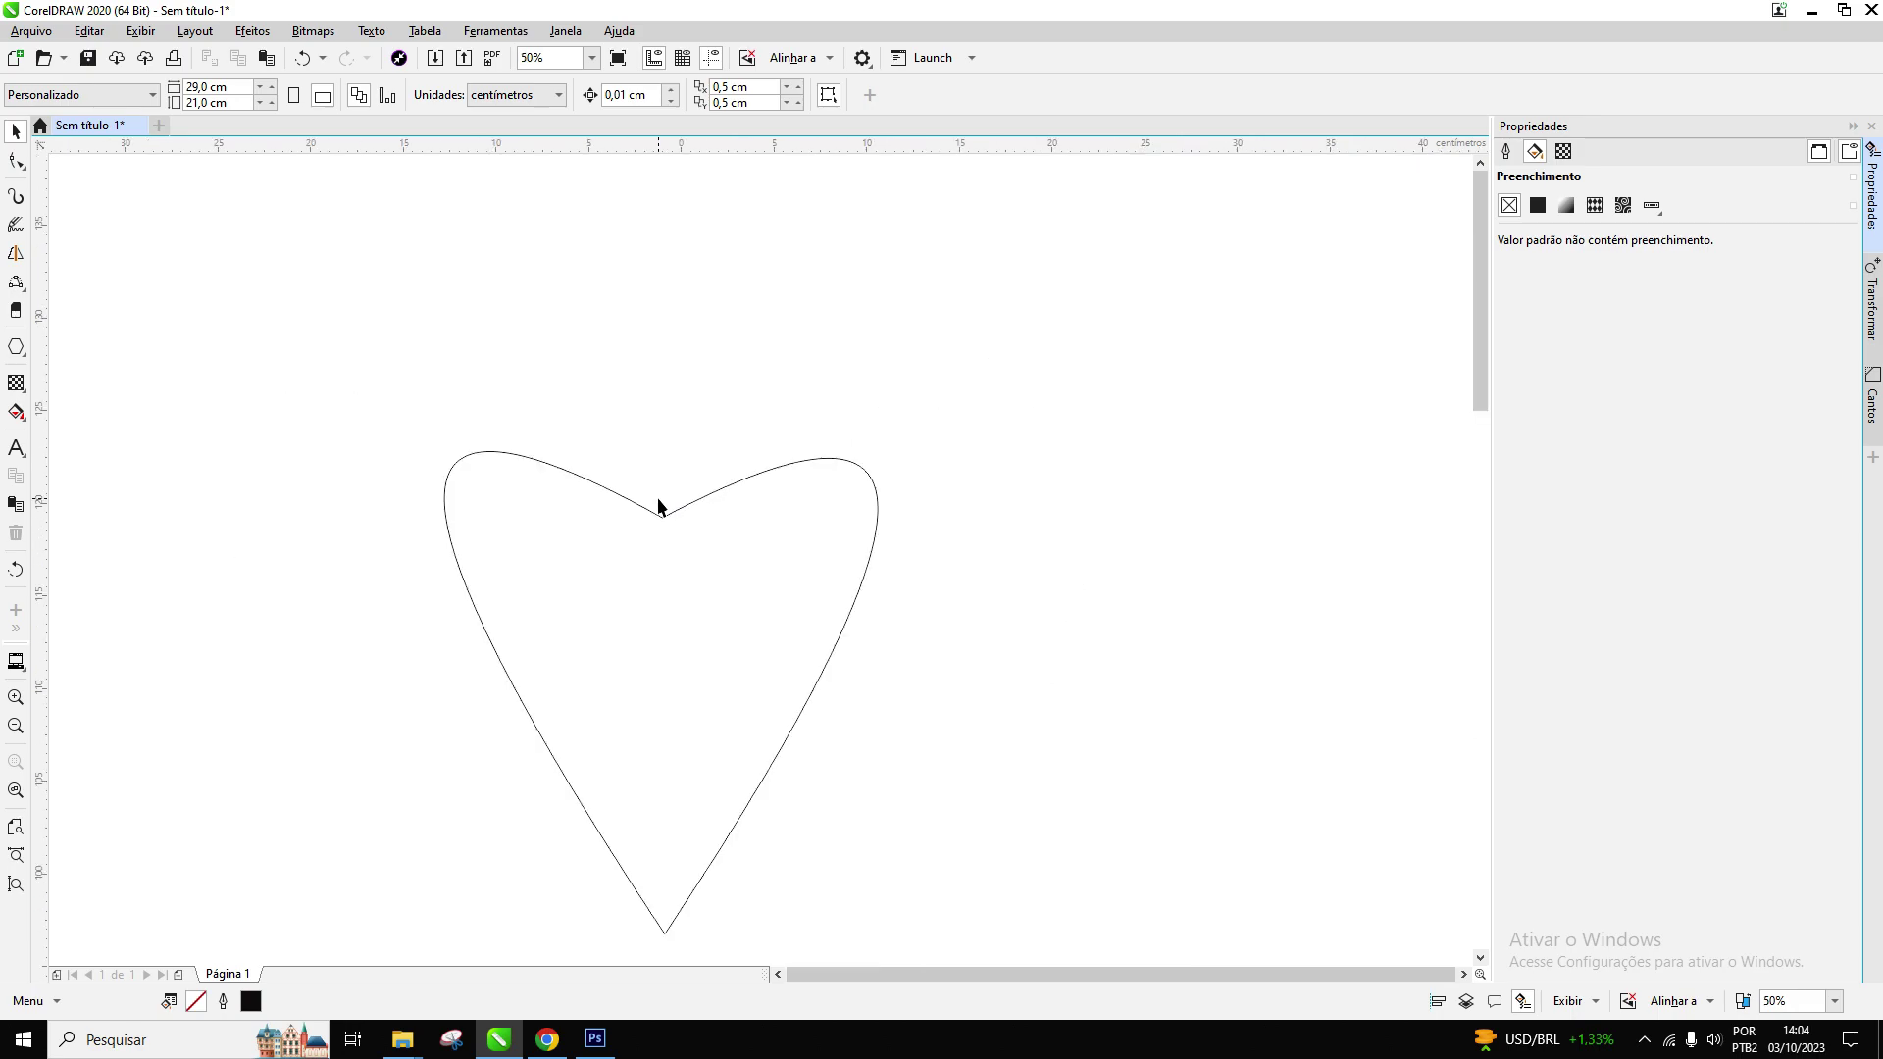
{"action": "scroll", "coordinate": [661, 510], "scroll_direction": "up", "scroll_amount": 2}
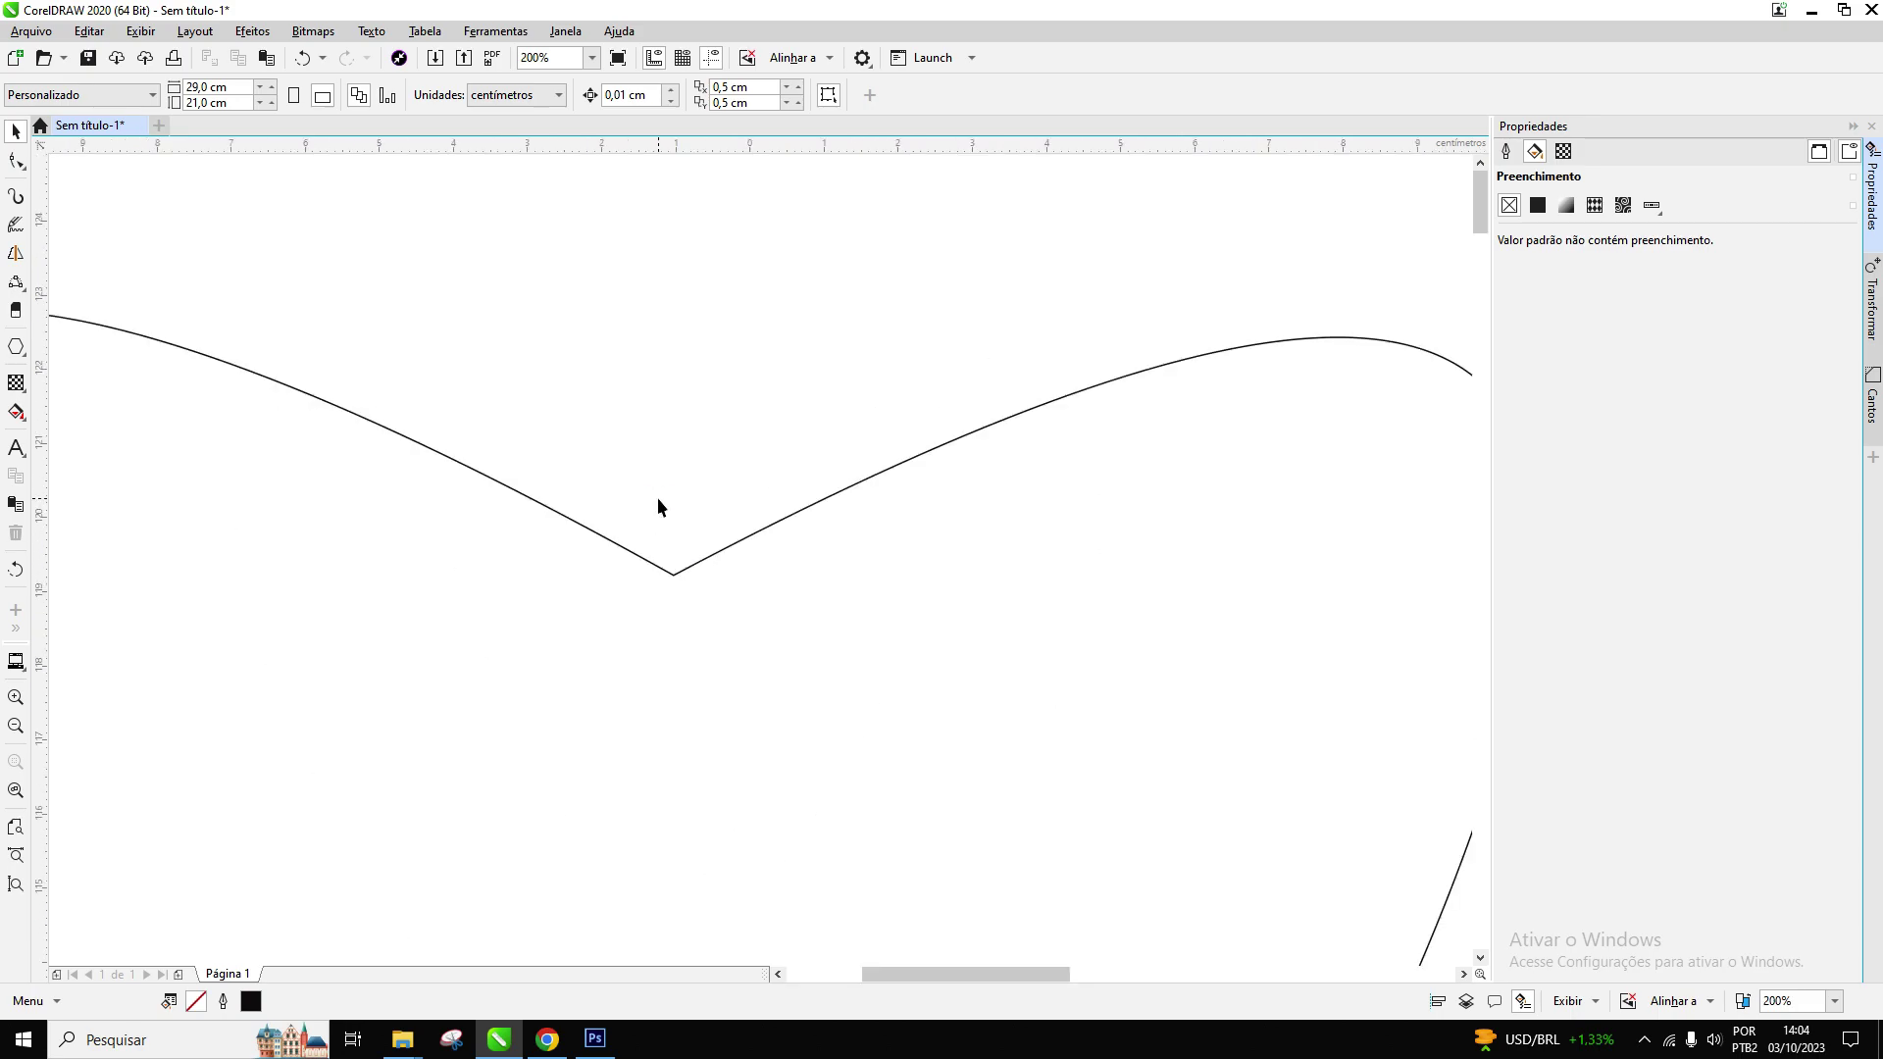